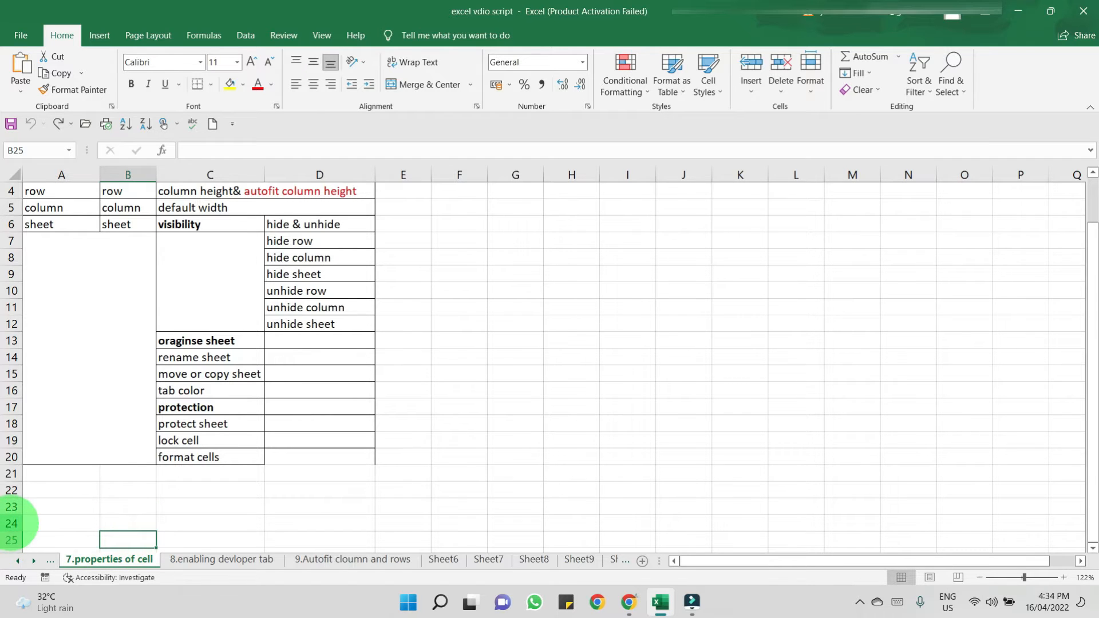
Step: Check the current row height setting of row 24
click(10, 523)
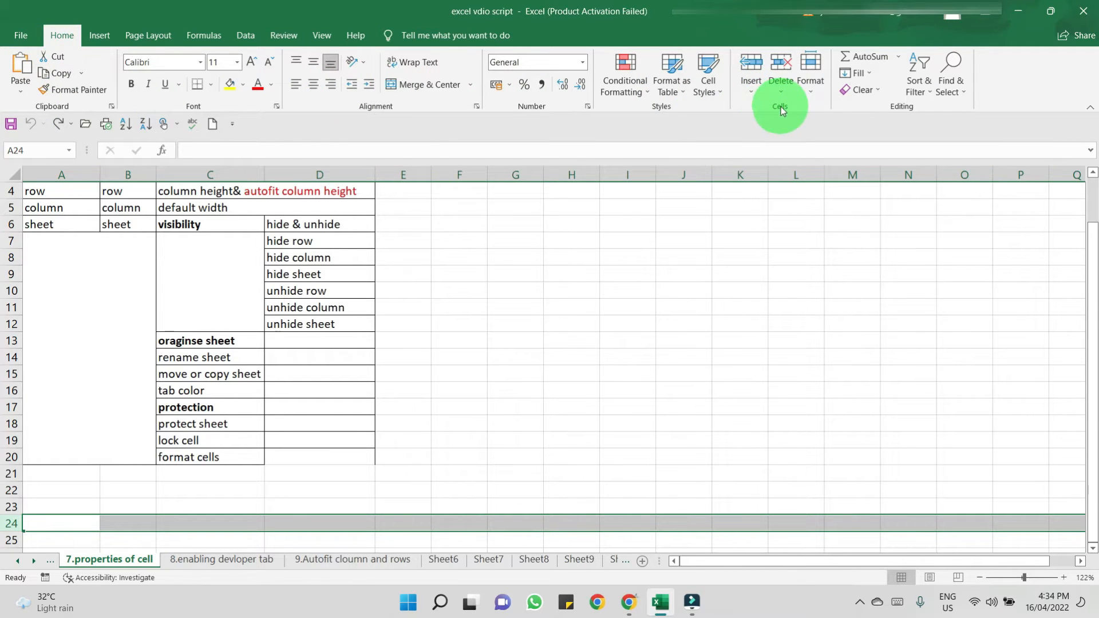
click(816, 88)
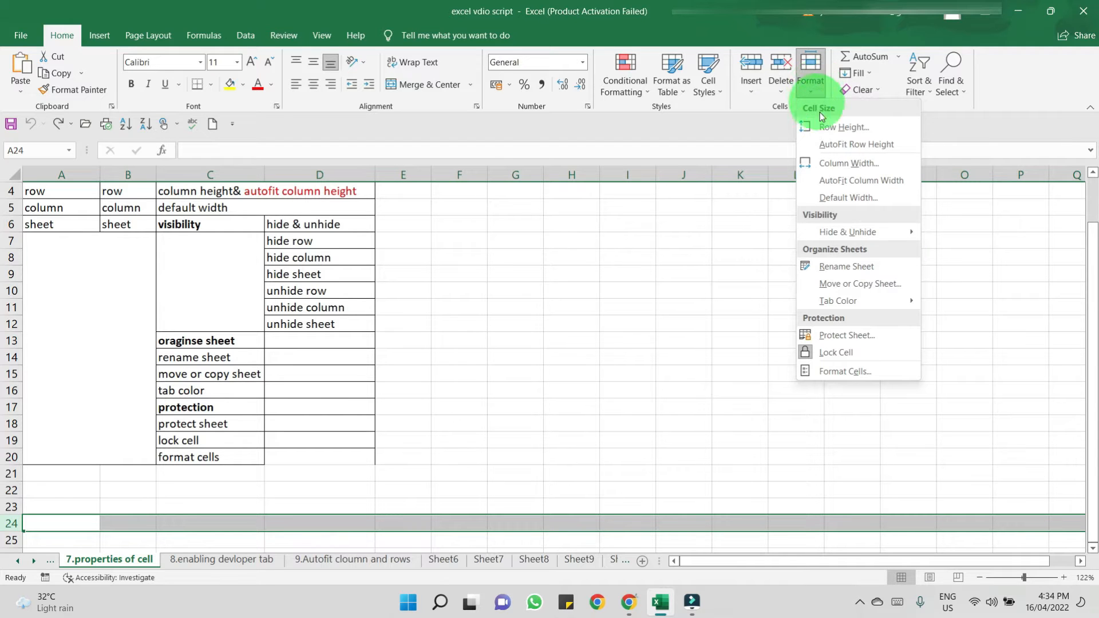
click(822, 130)
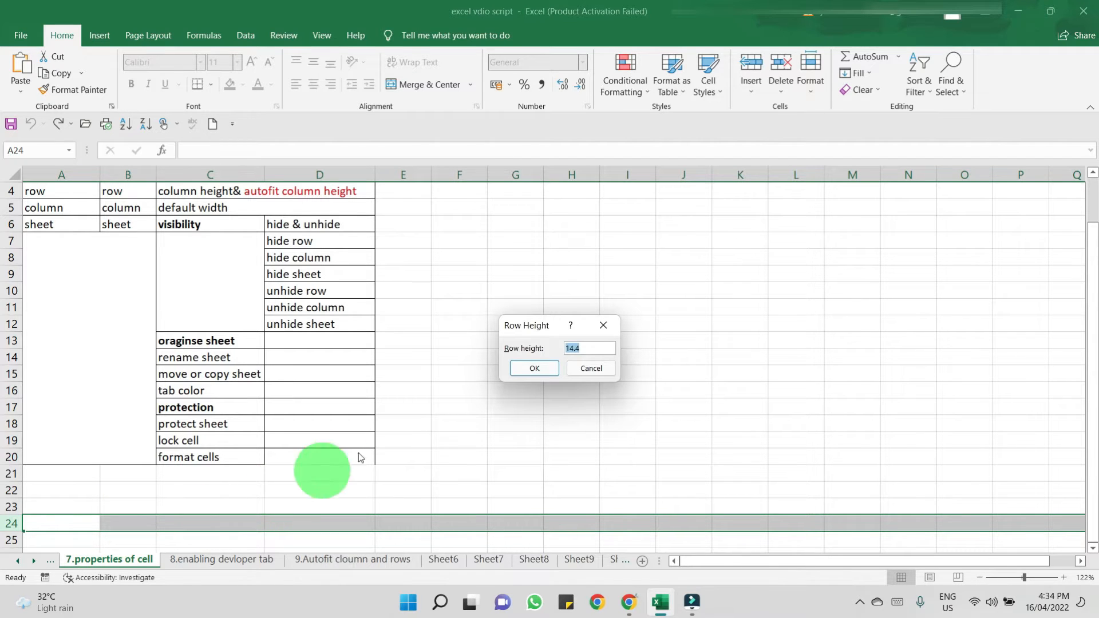
click(535, 370)
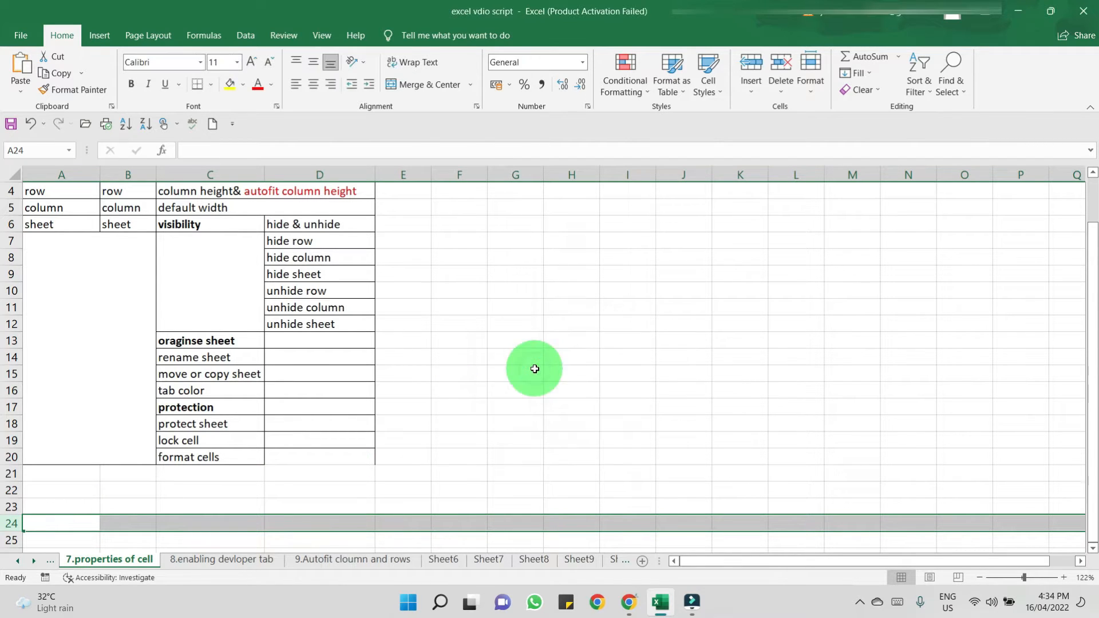
Step: Set the height of row 24 to 250
click(809, 80)
click(806, 126)
click(564, 348)
key(BackSpace)
text(250)
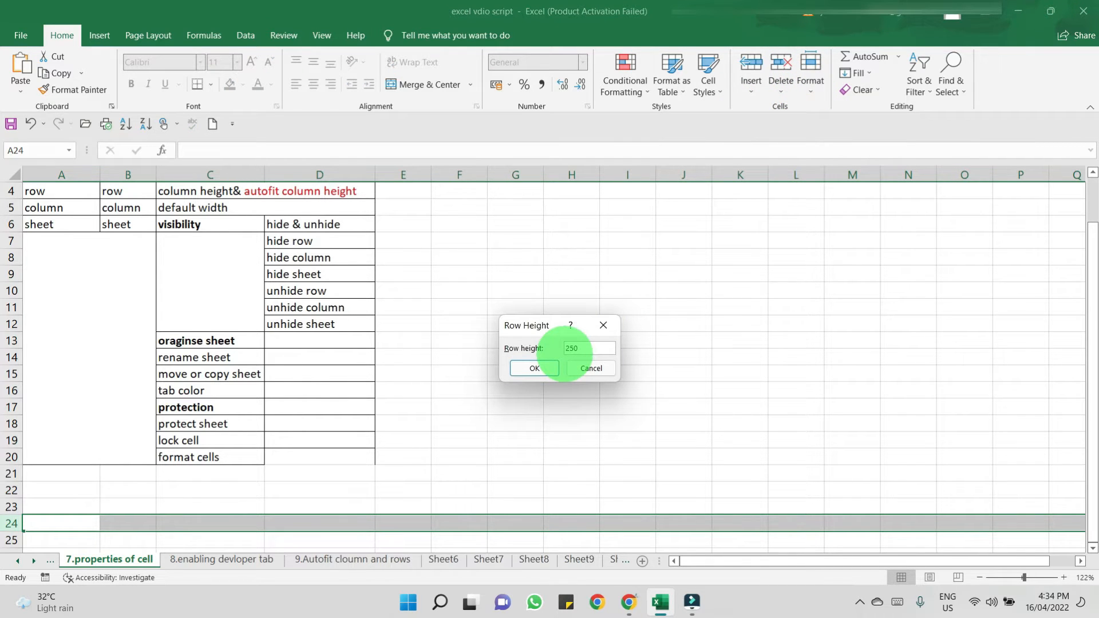
click(524, 369)
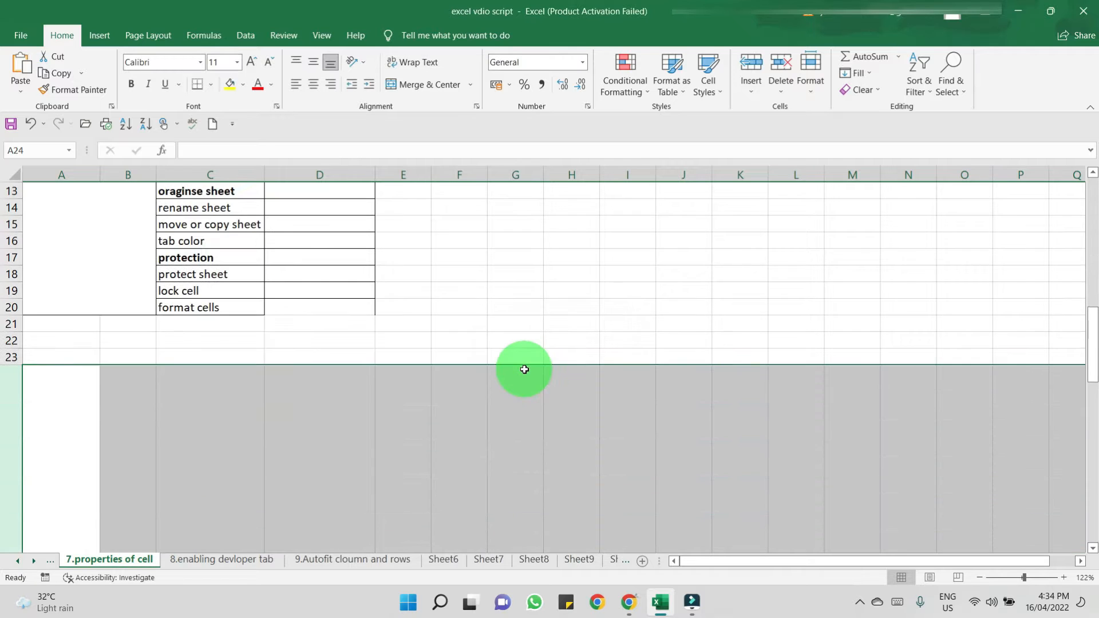
scroll(524, 369, down, 4)
scroll(291, 371, up, 2)
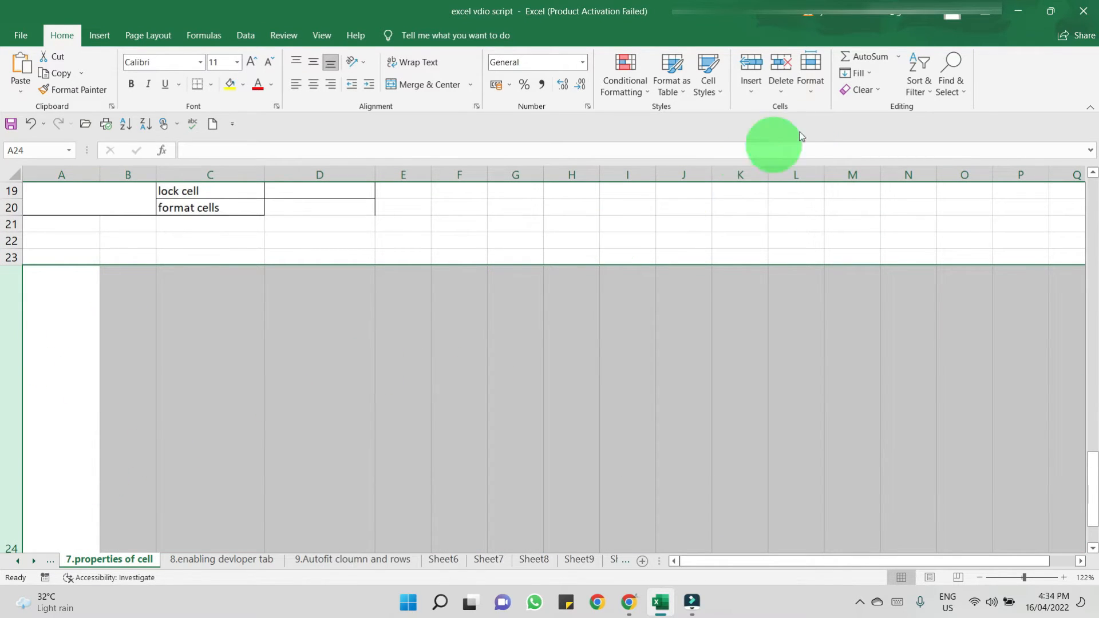
Step: Increase the height of row 24 further through its row height setting
click(816, 82)
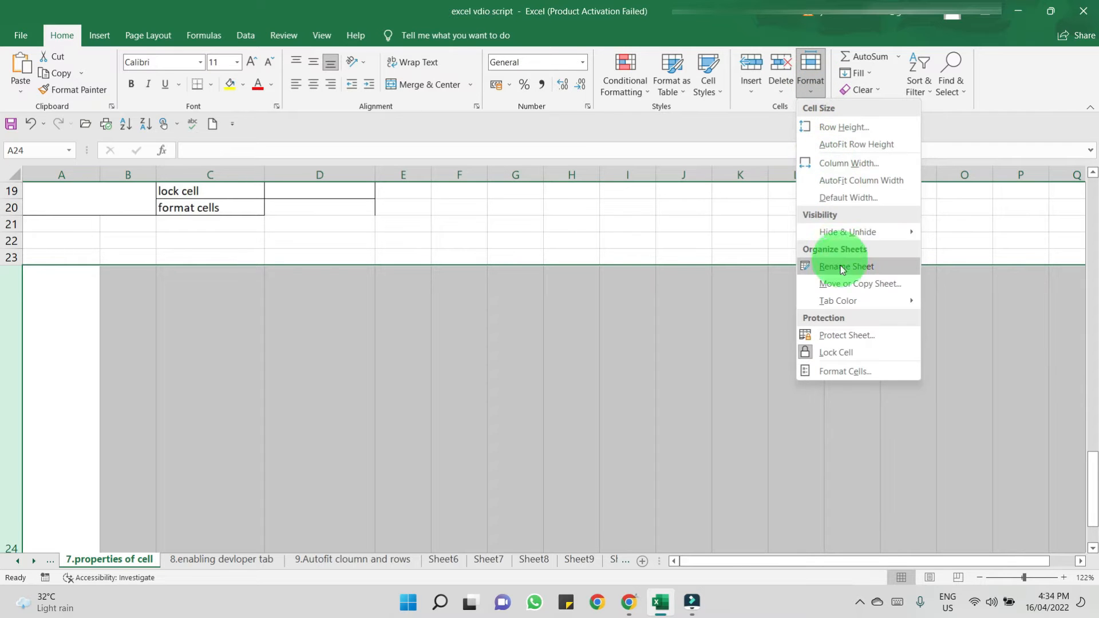
click(837, 127)
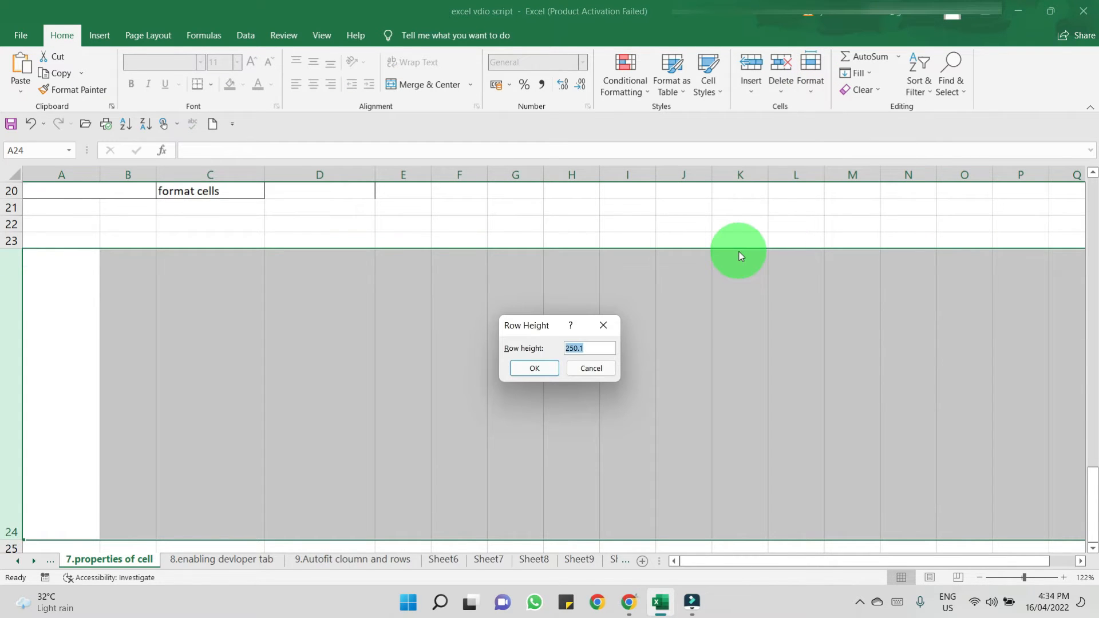
text(15)
click(523, 368)
scroll(525, 367, down, 2)
scroll(525, 367, up, 4)
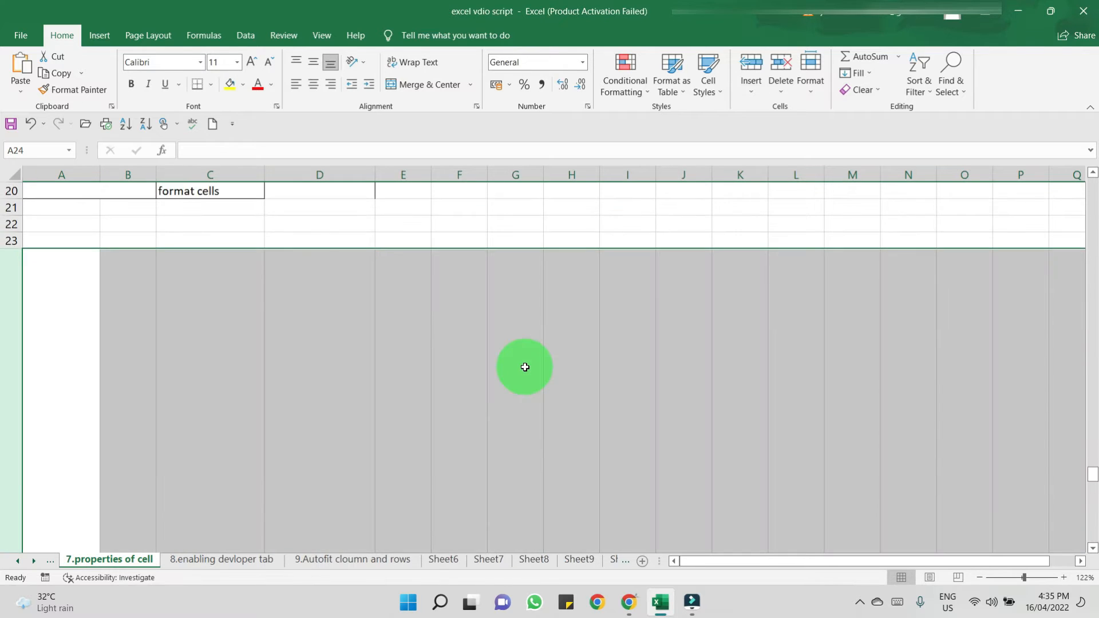
scroll(525, 367, down, 2)
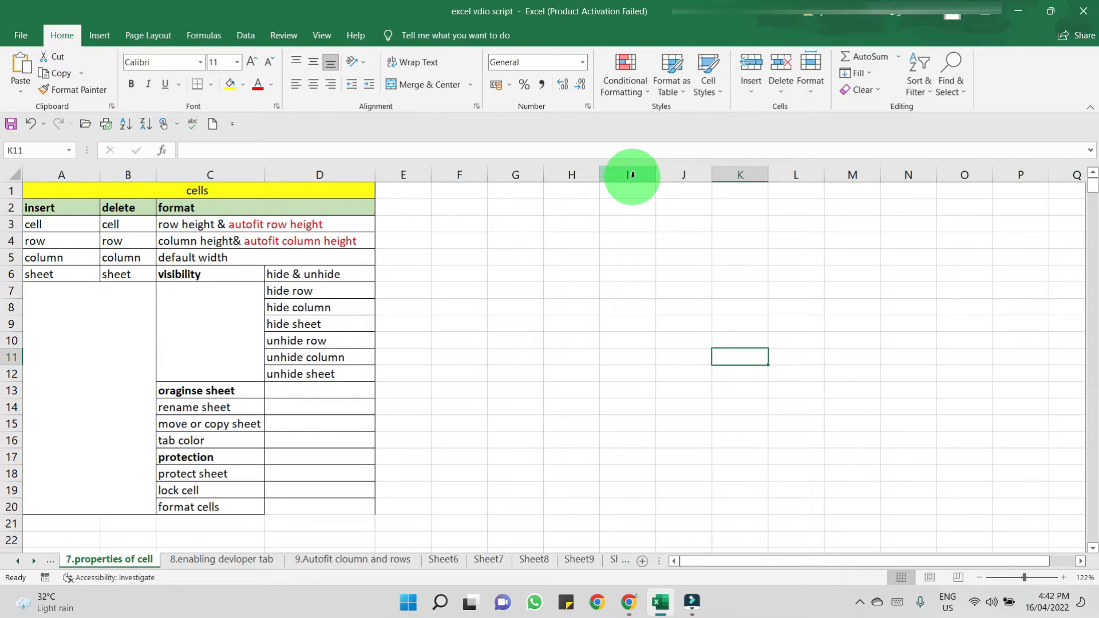
Step: Set the width of column I to 200
click(632, 175)
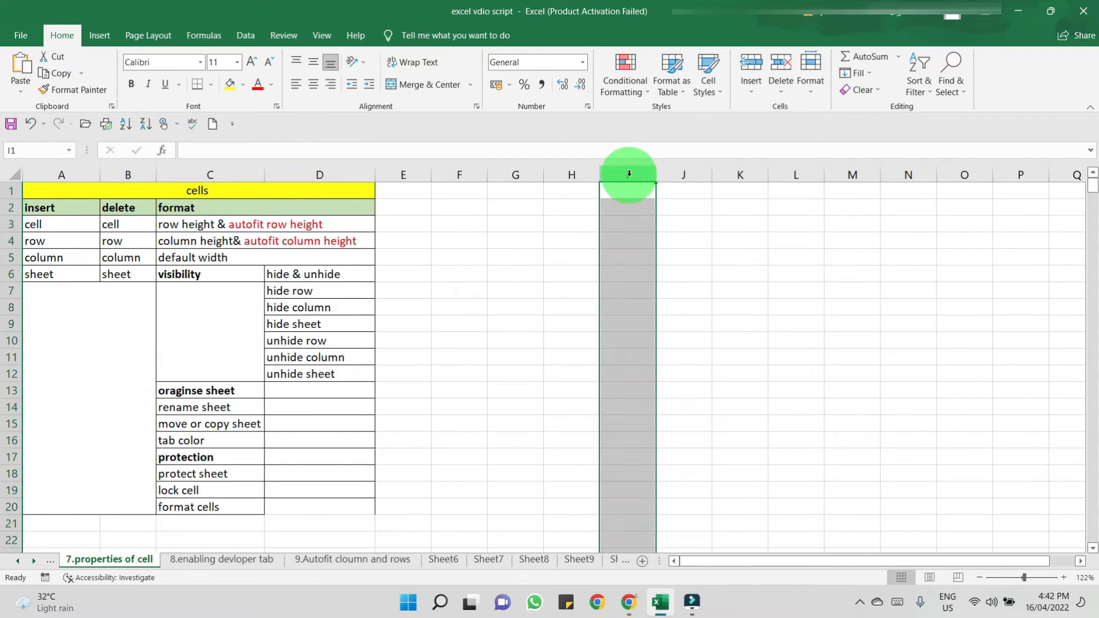
click(810, 91)
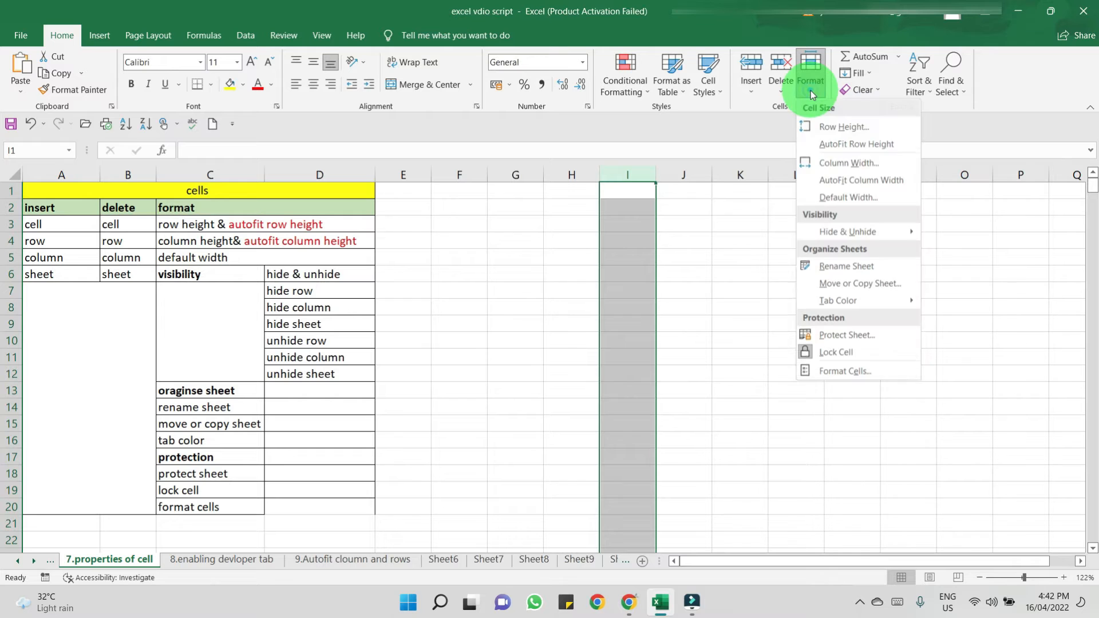
click(846, 166)
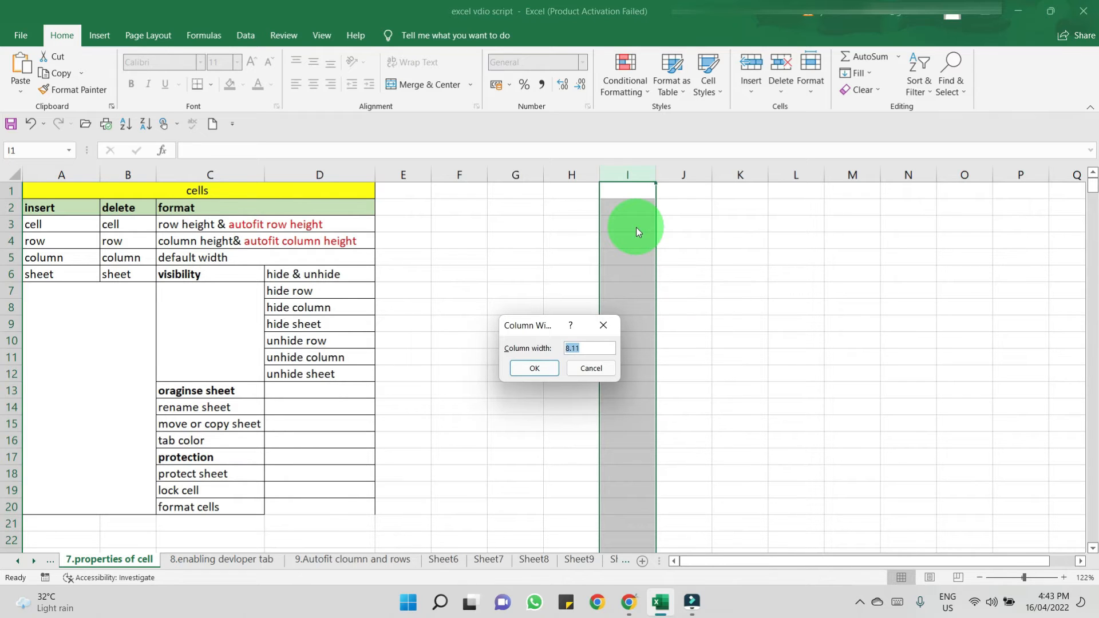
key(BackSpace)
text(200)
click(535, 368)
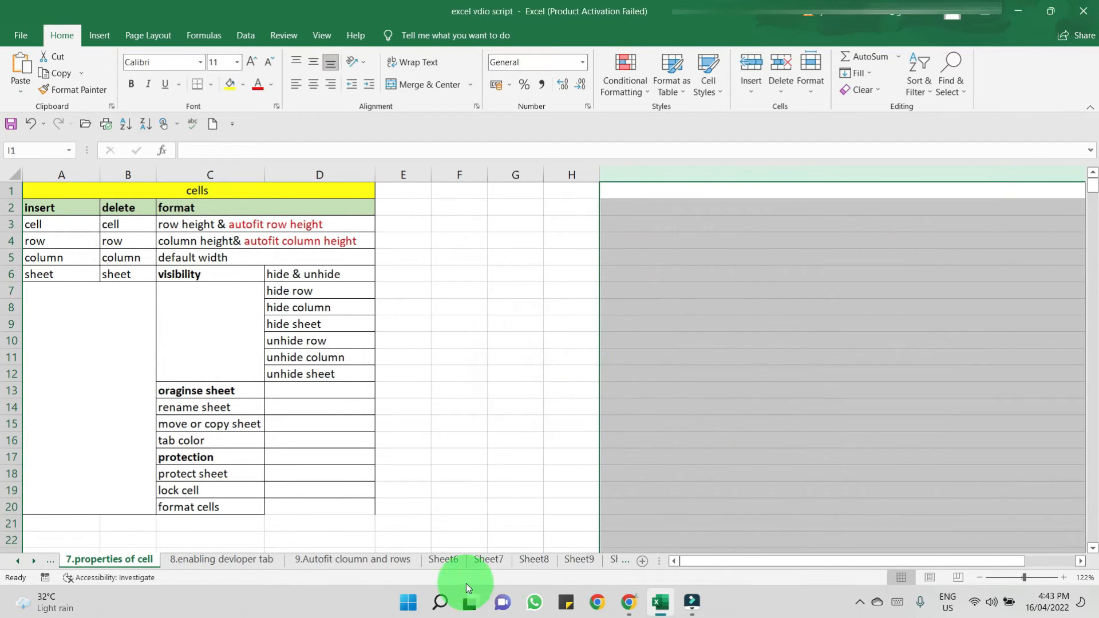
drag(933, 562, 1027, 550)
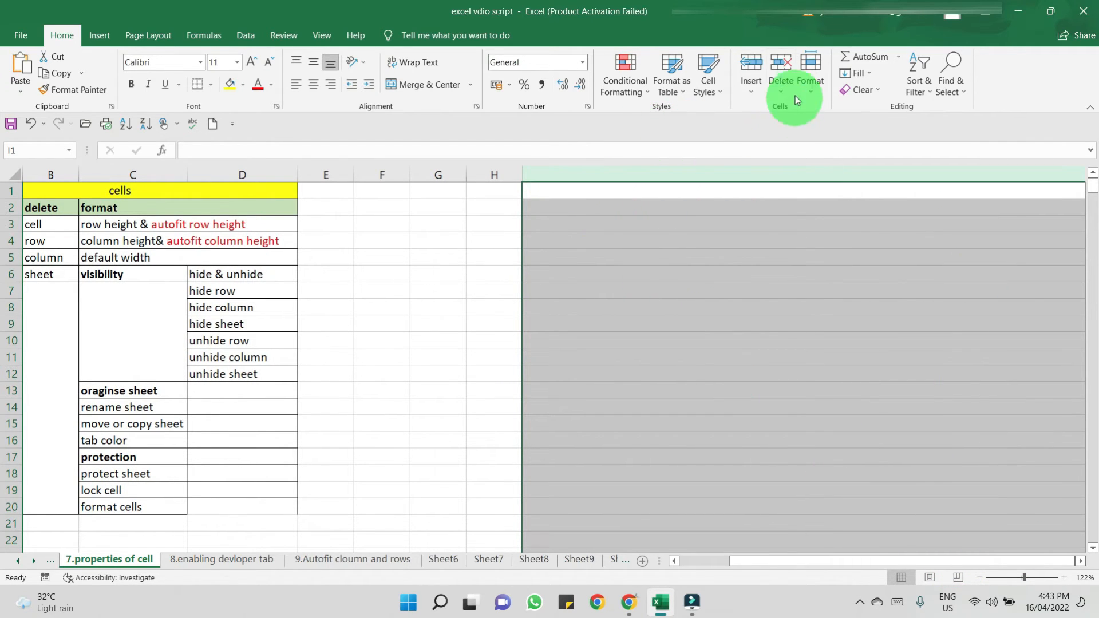
Step: Set the width of column I to 250 and look across the widened column
click(812, 91)
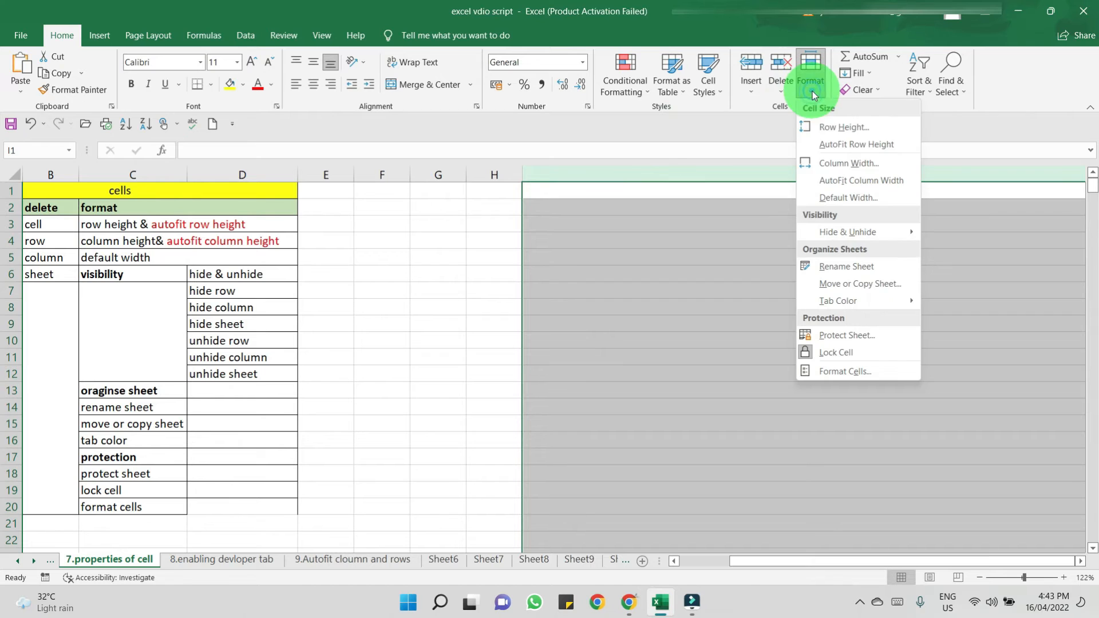
click(828, 165)
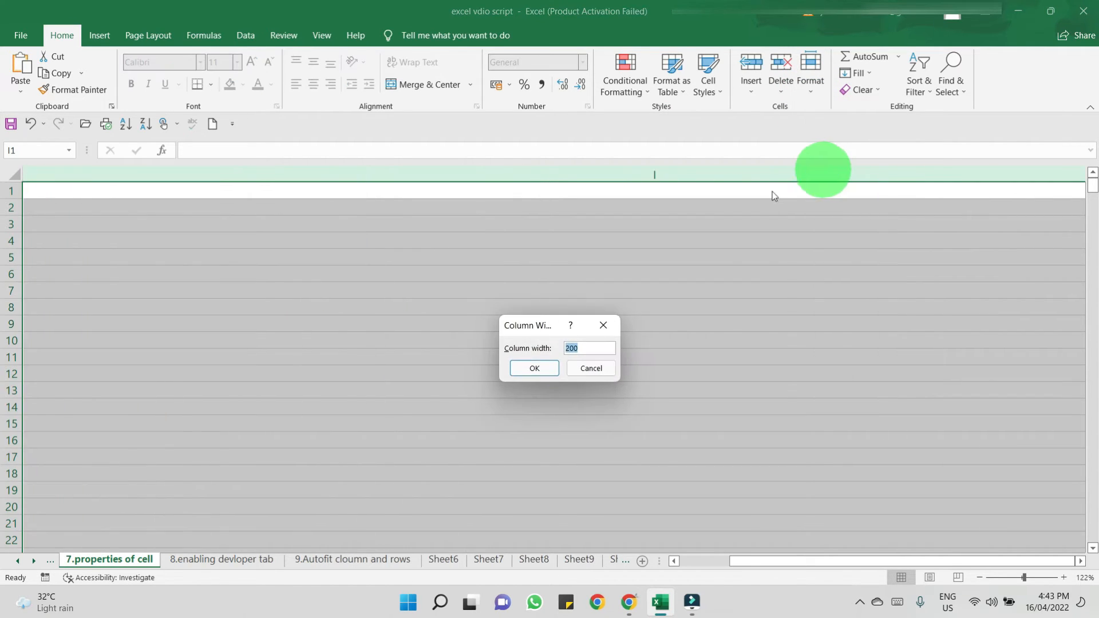
key(BackSpace)
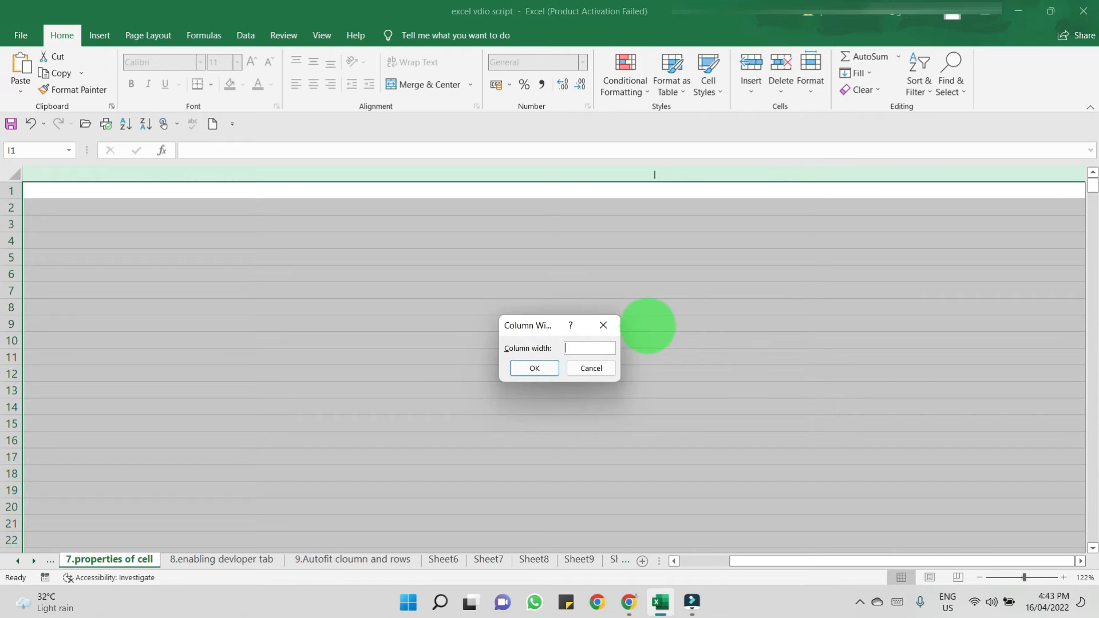
text(250)
click(547, 370)
click(804, 558)
drag(805, 559, 849, 548)
scroll(964, 385, down, 11)
scroll(964, 386, up, 2)
drag(833, 561, 755, 573)
scroll(712, 506, up, 9)
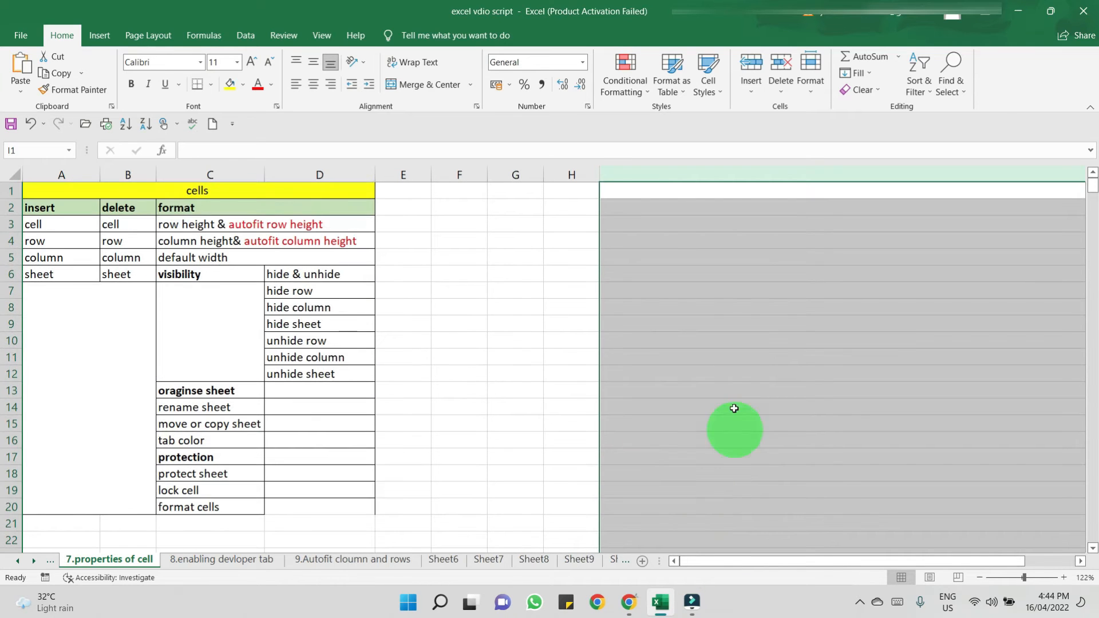
Step: Try to set the width of column I beyond the 255-character limit
click(812, 86)
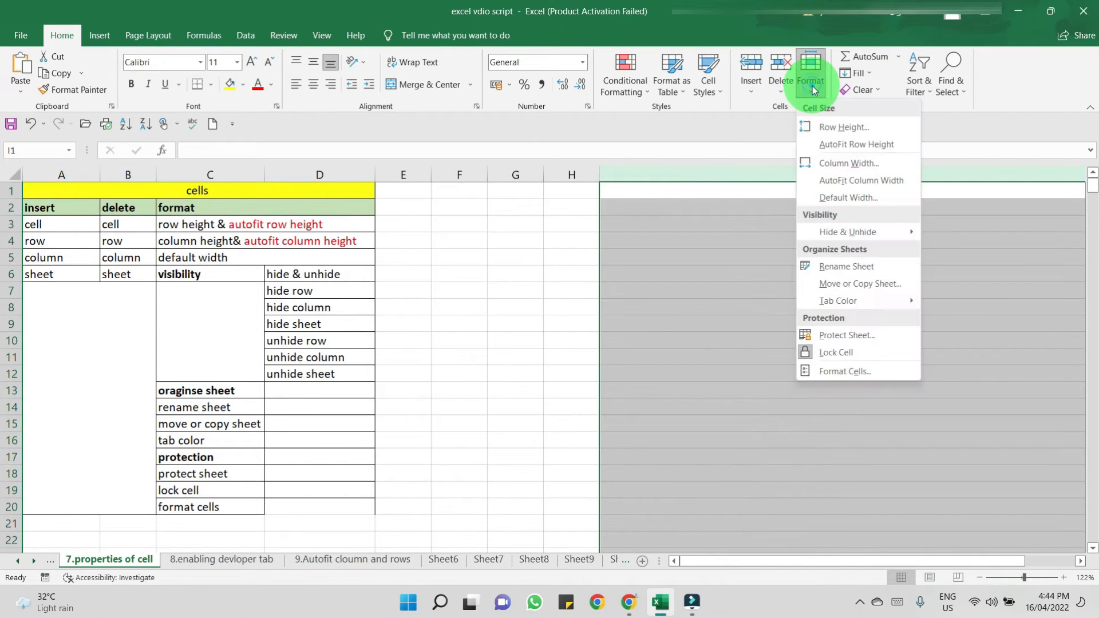
click(831, 163)
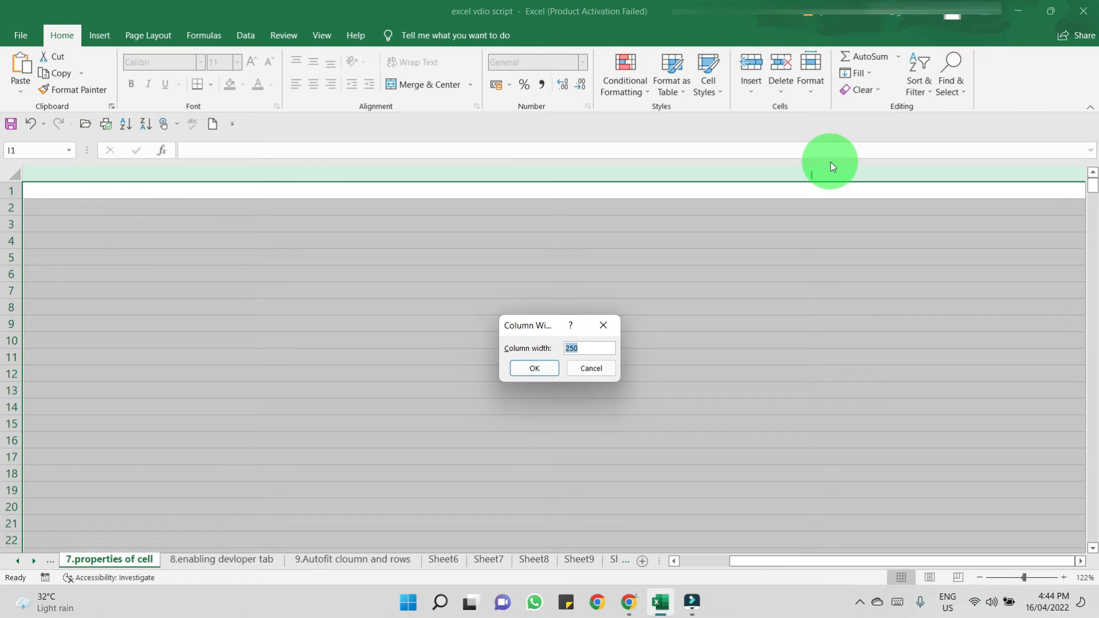
key(BackSpace)
click(522, 368)
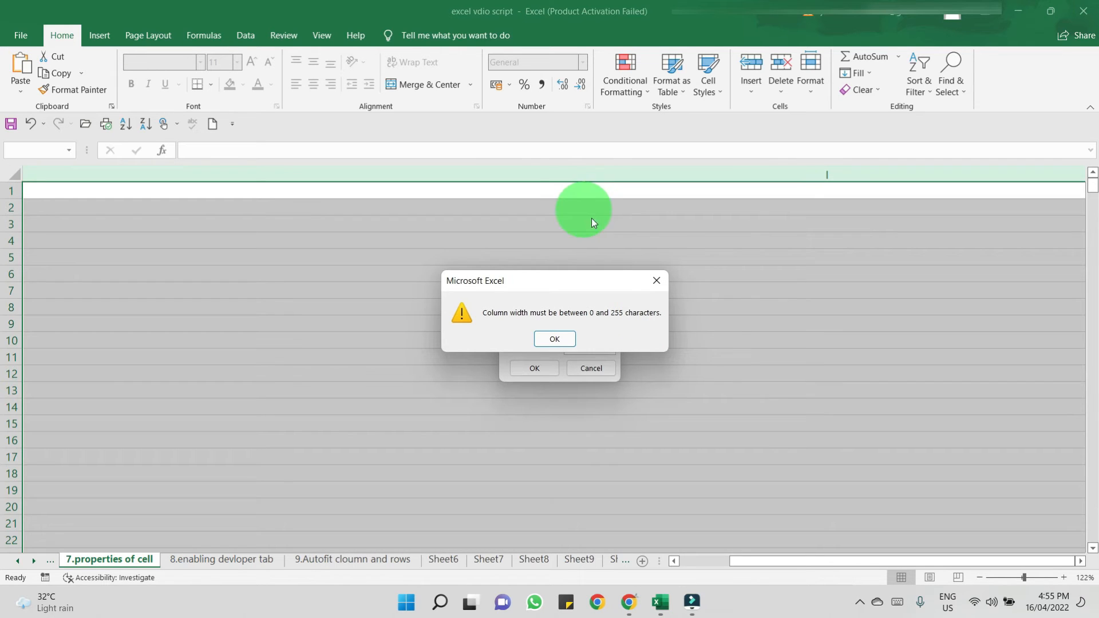
click(575, 345)
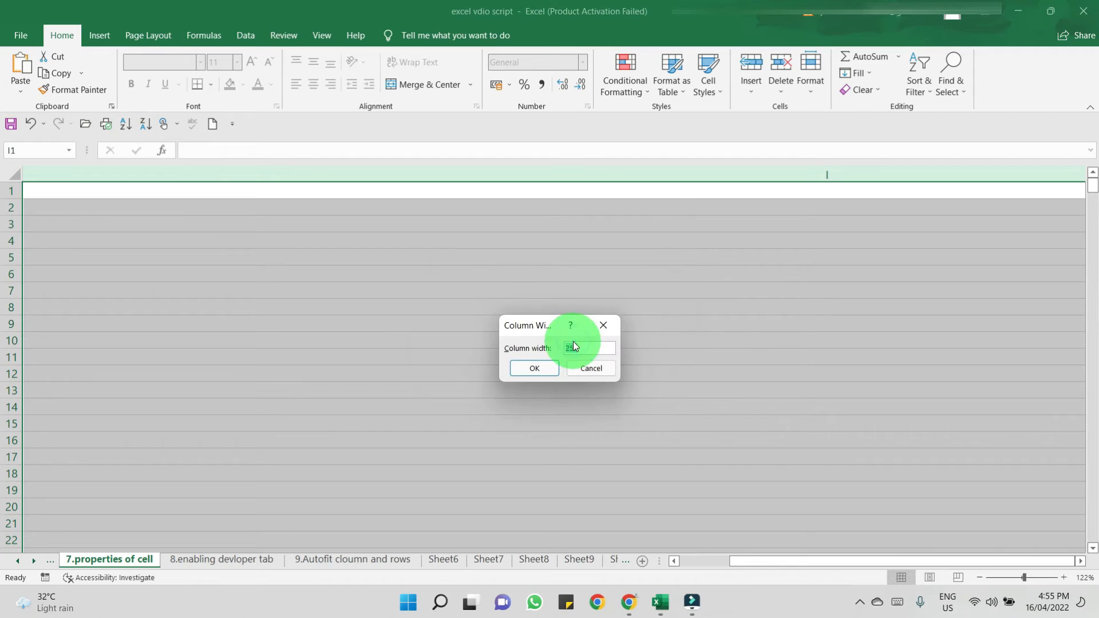
Step: Set the width of column I to 8.11
click(583, 350)
key(BackSpace)
key(BackSpace)
text(8)
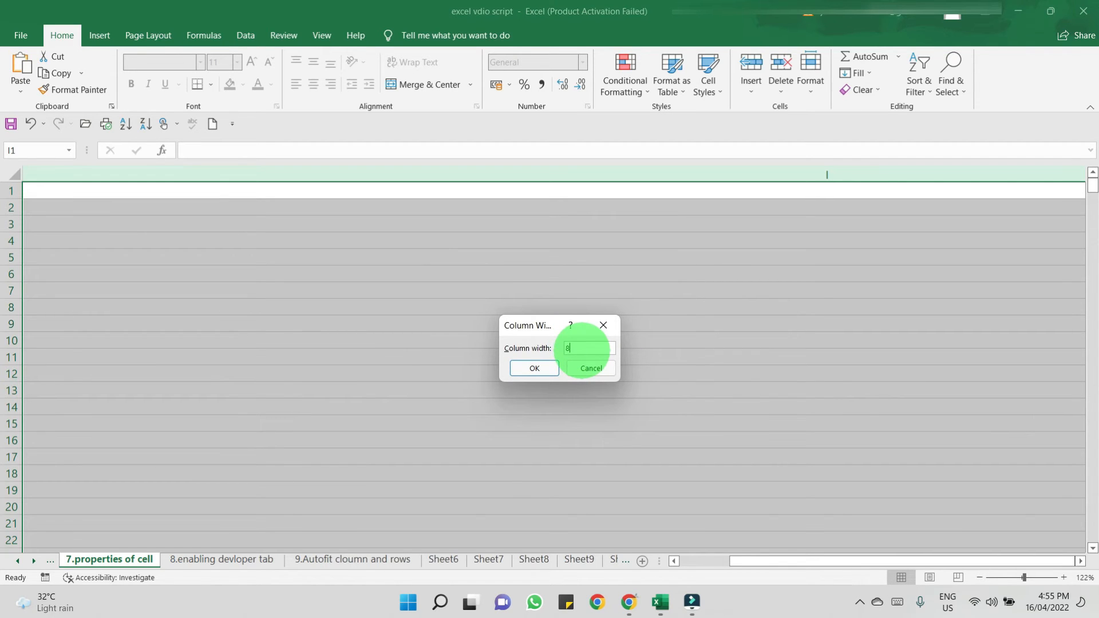
text(.11)
click(533, 371)
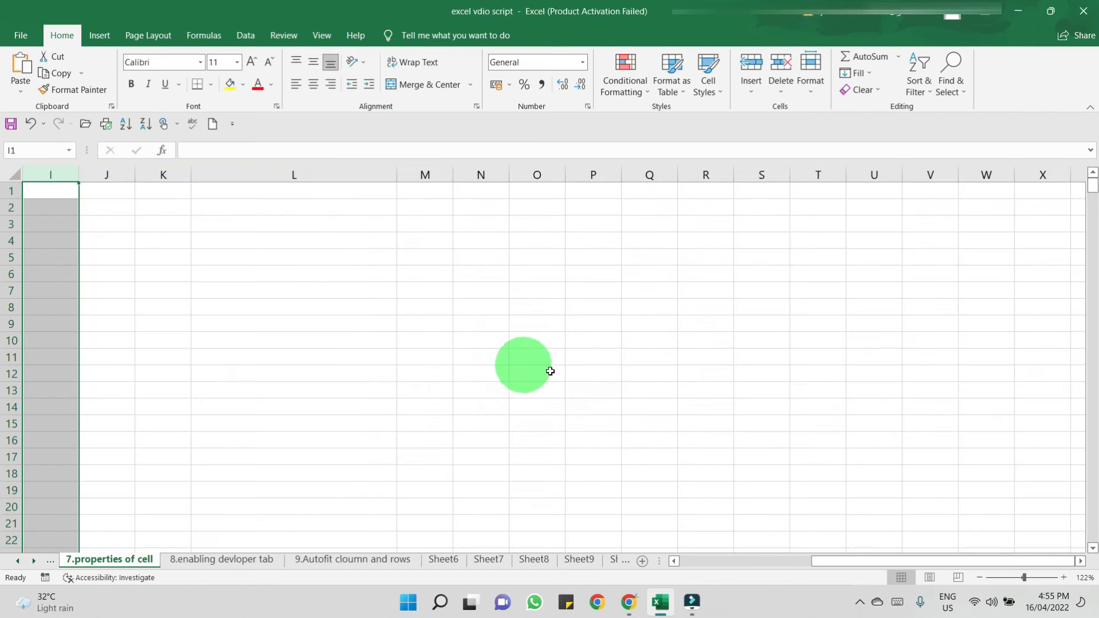
drag(895, 560, 738, 543)
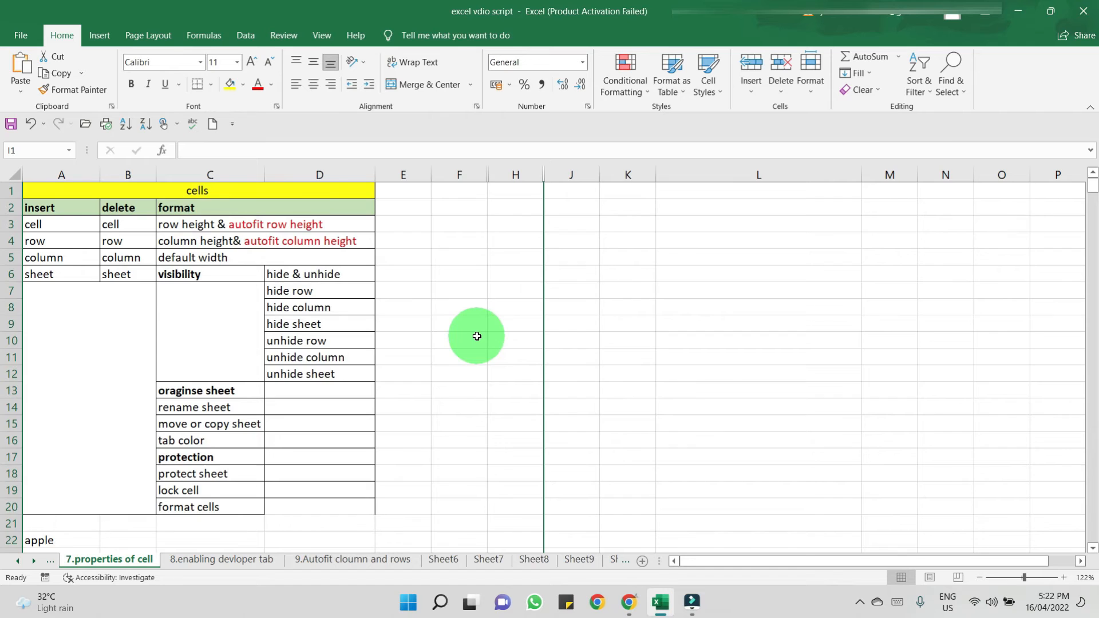
Step: Hide row 22, which contains "apple" below the table
scroll(477, 336, down, 2)
click(69, 440)
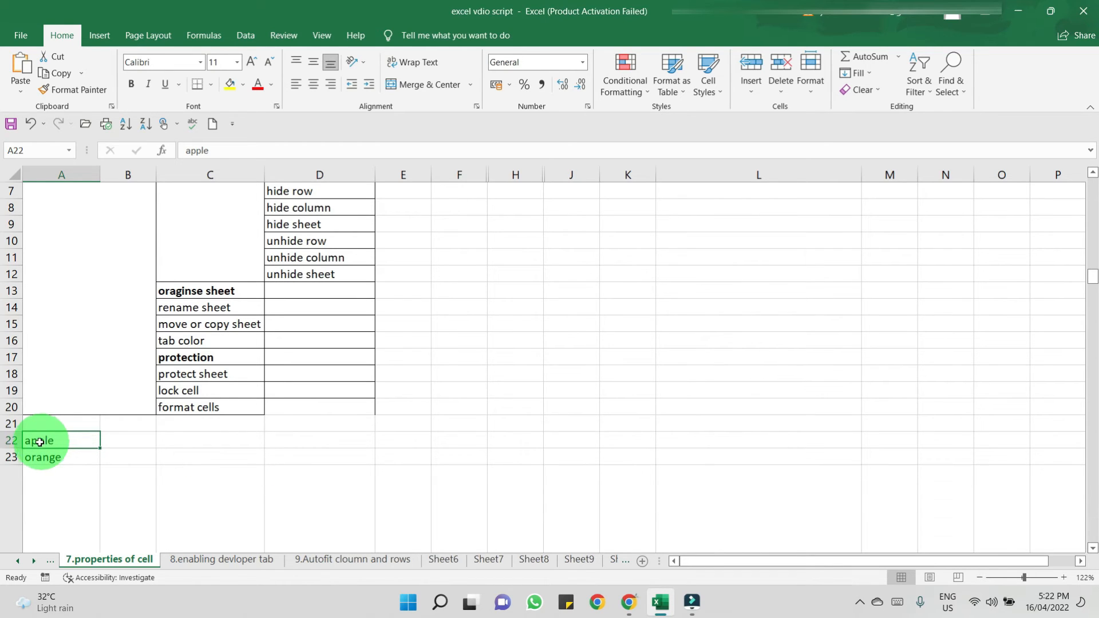
click(10, 440)
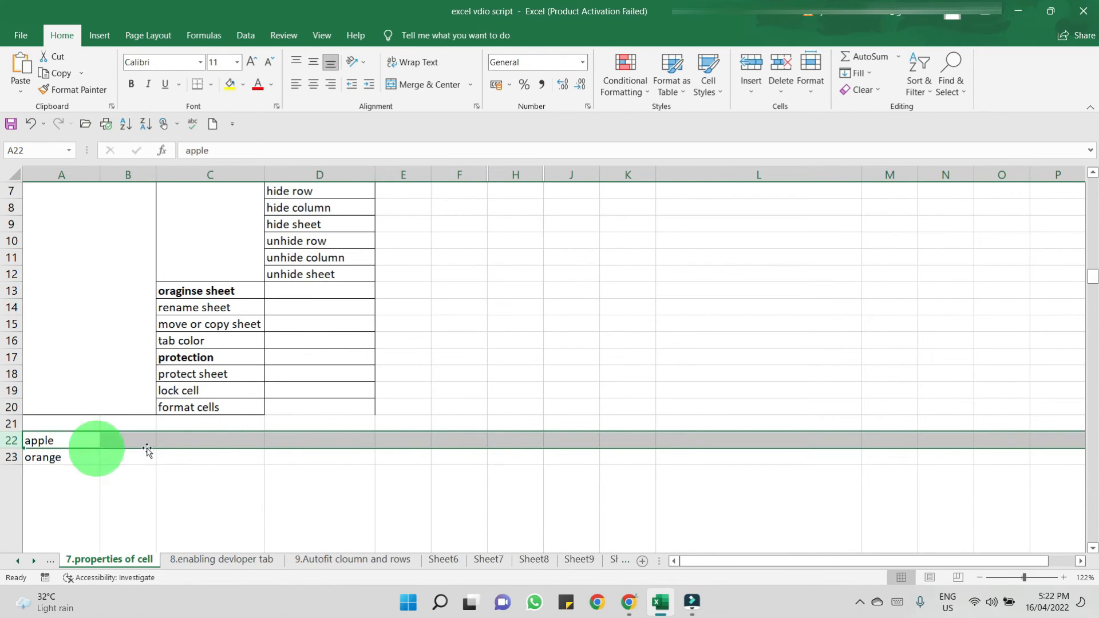
click(814, 89)
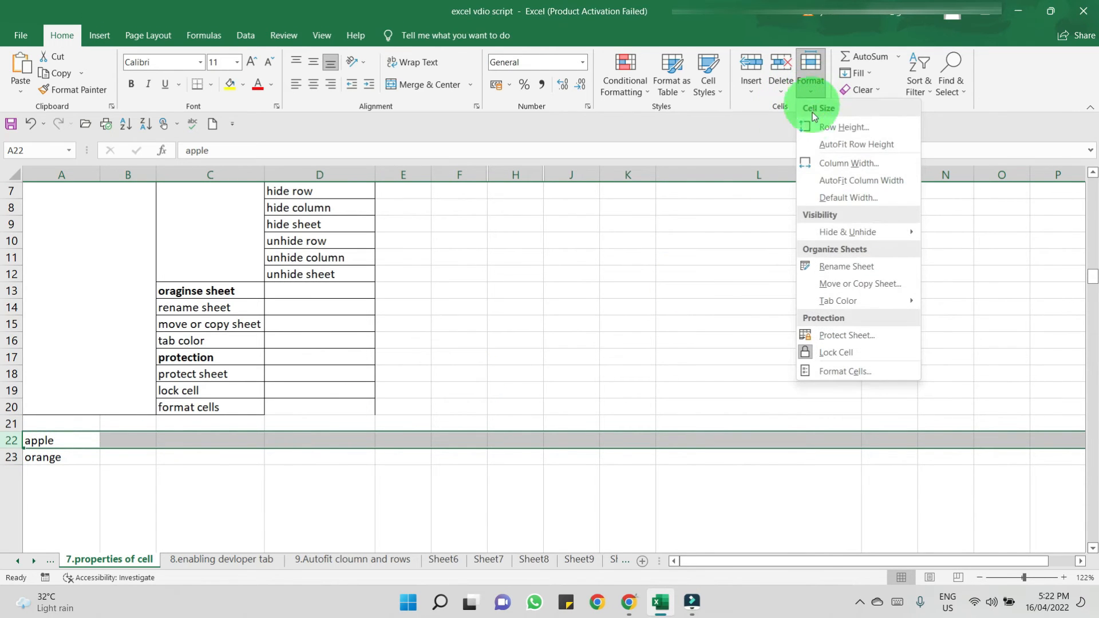
mouse_move(877, 232)
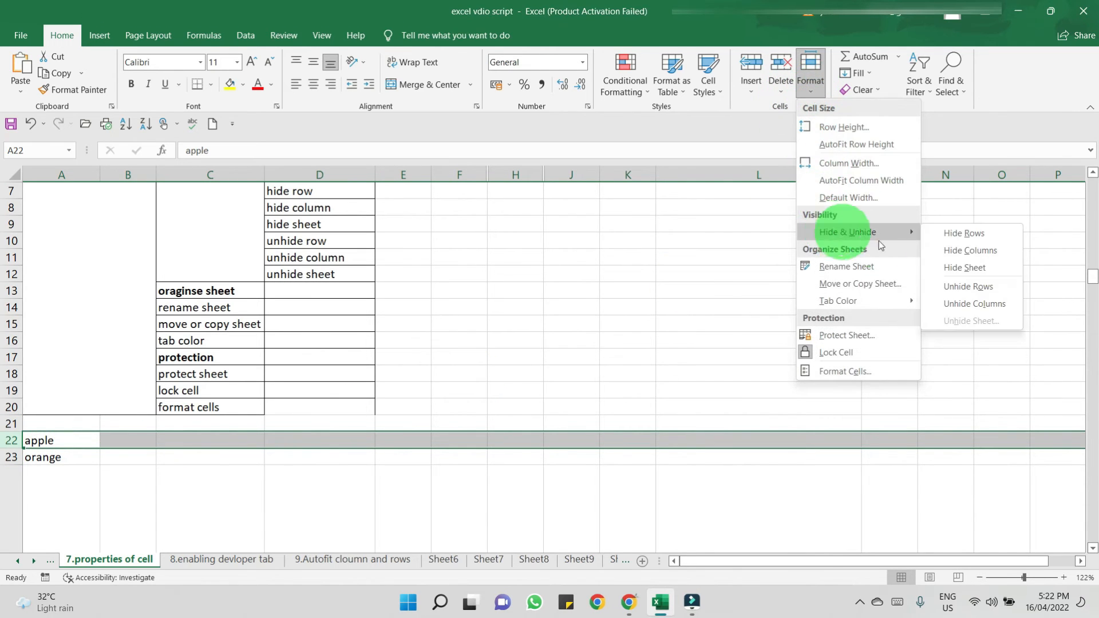
click(962, 235)
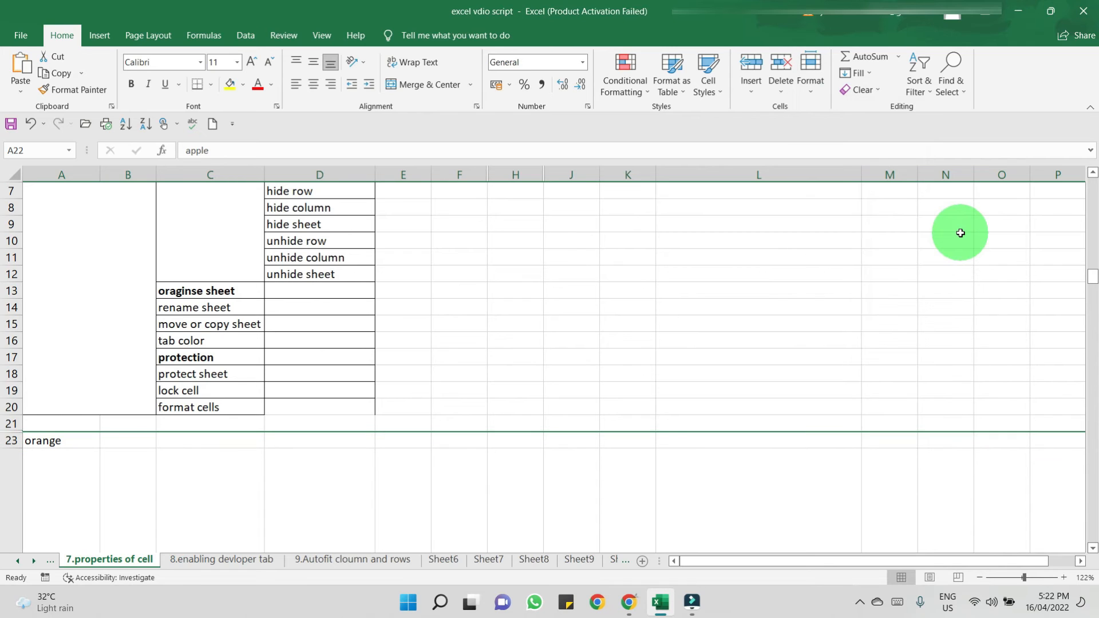
Step: Hide row 23, which contains "orange", and bring it back into view
click(15, 440)
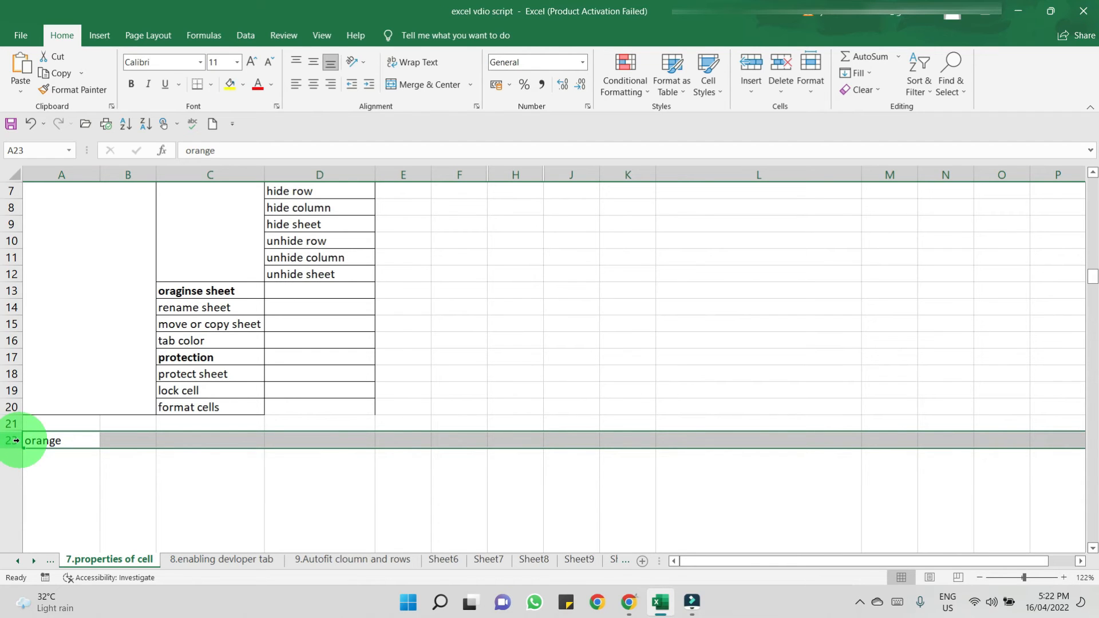
drag(16, 440, 15, 440)
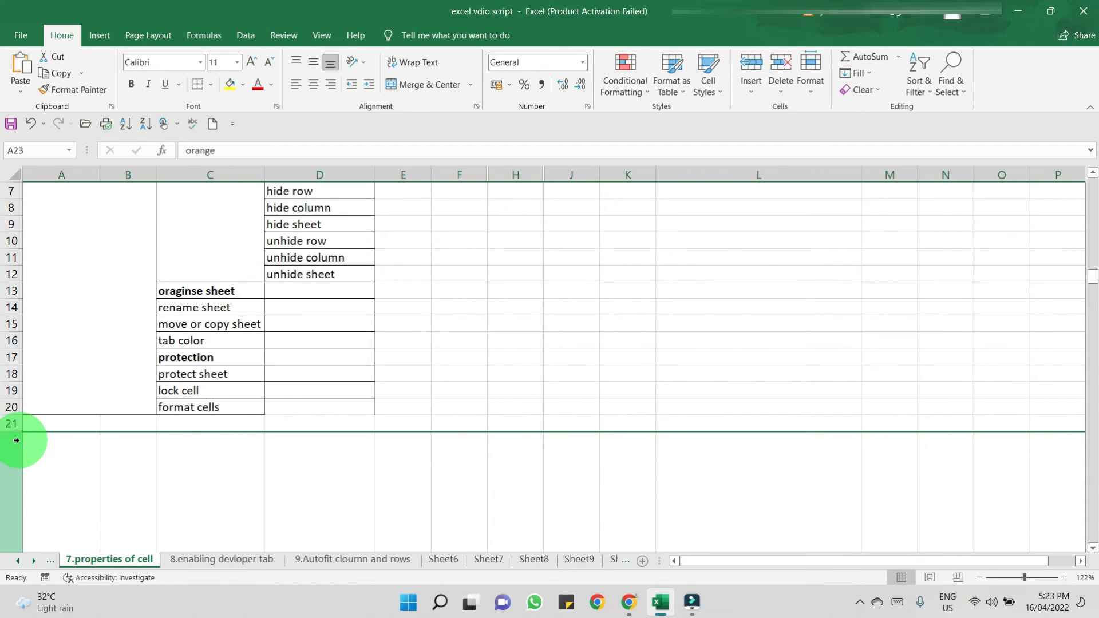
double_click(16, 440)
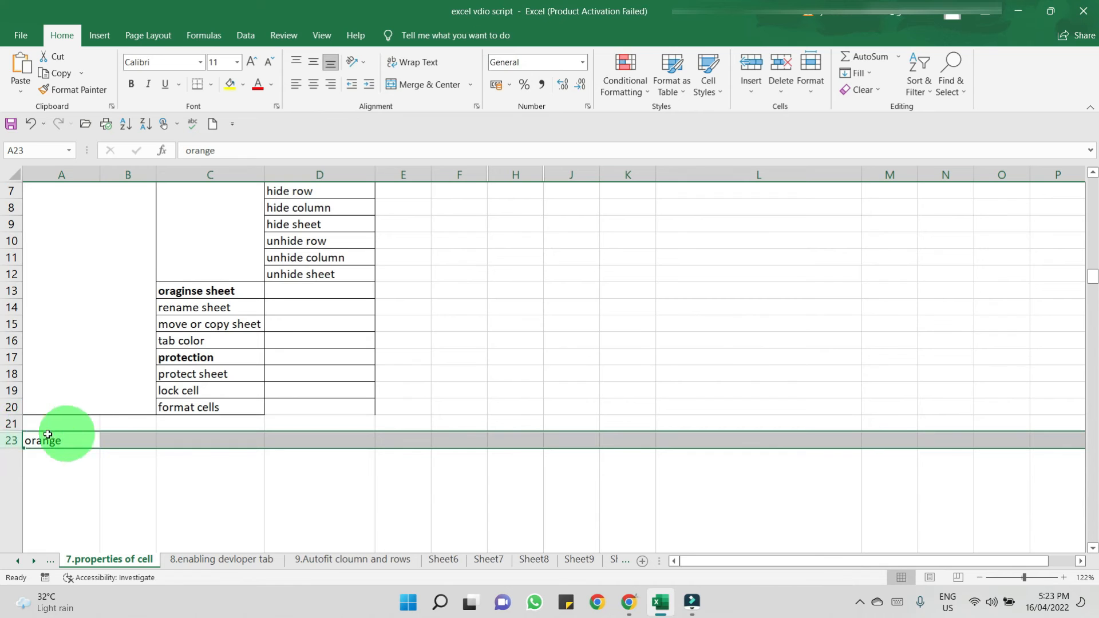
Step: Unhide row 22, which holds "apple" between rows 21 and 23
click(14, 434)
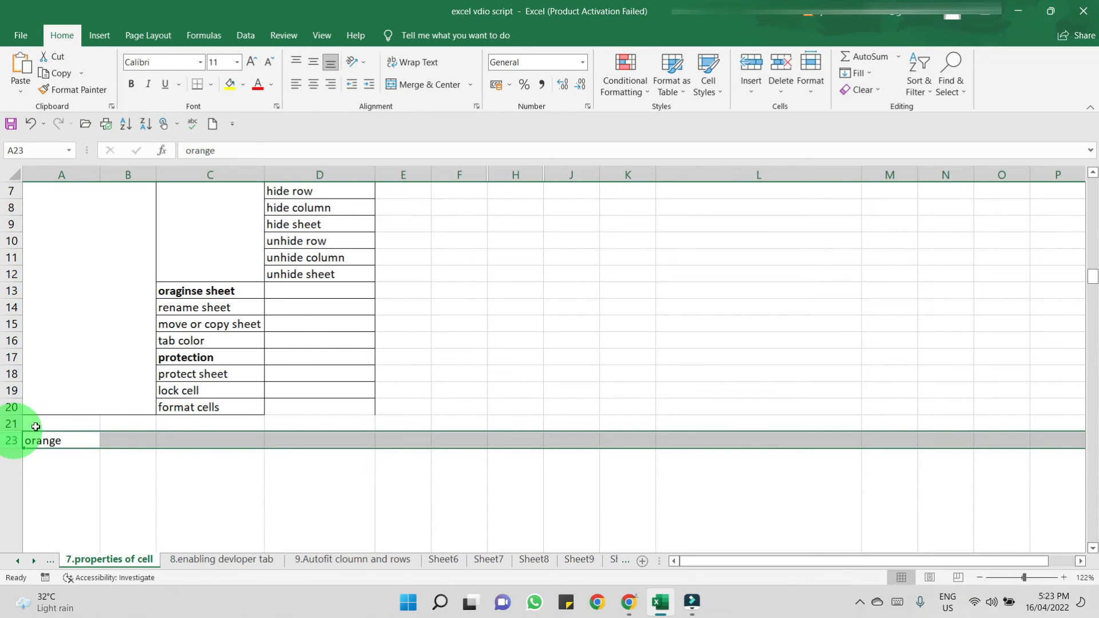
click(812, 92)
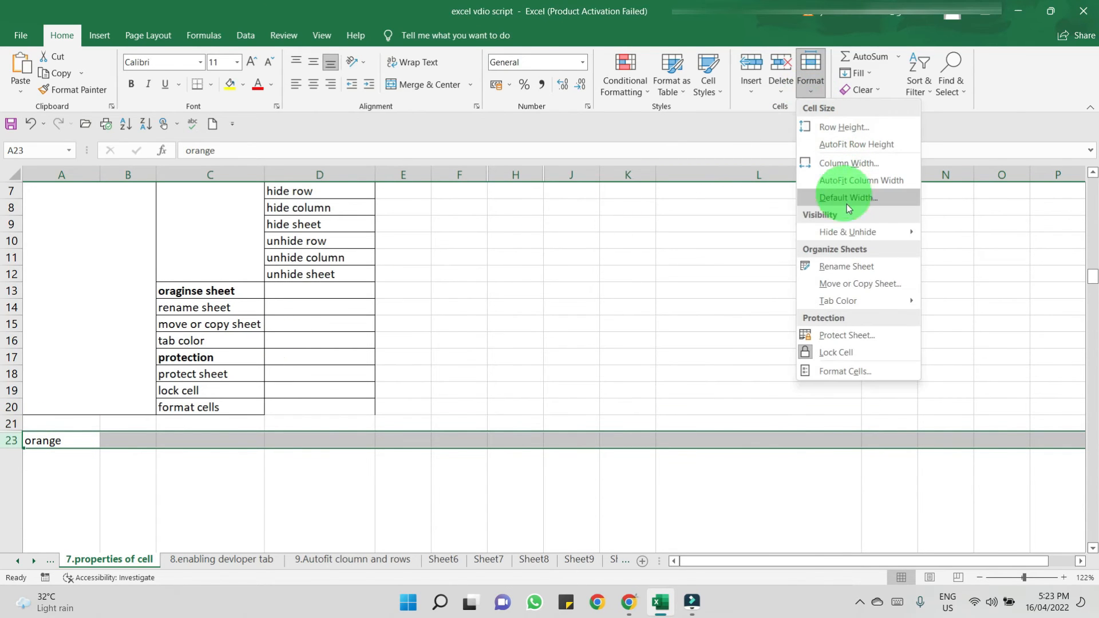
mouse_move(850, 232)
click(934, 286)
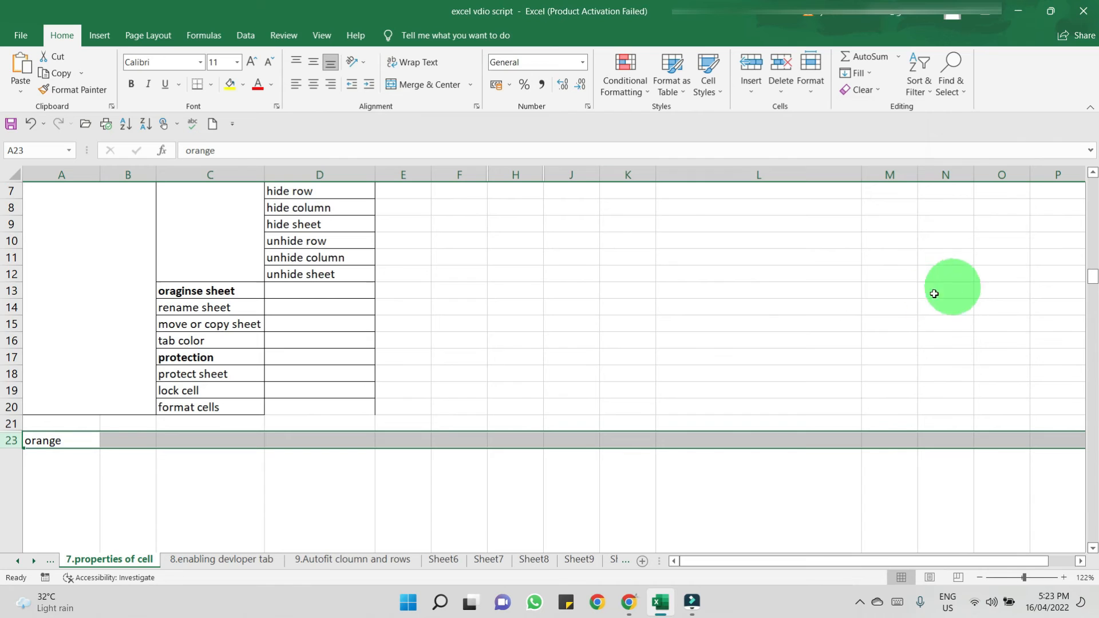
double_click(9, 432)
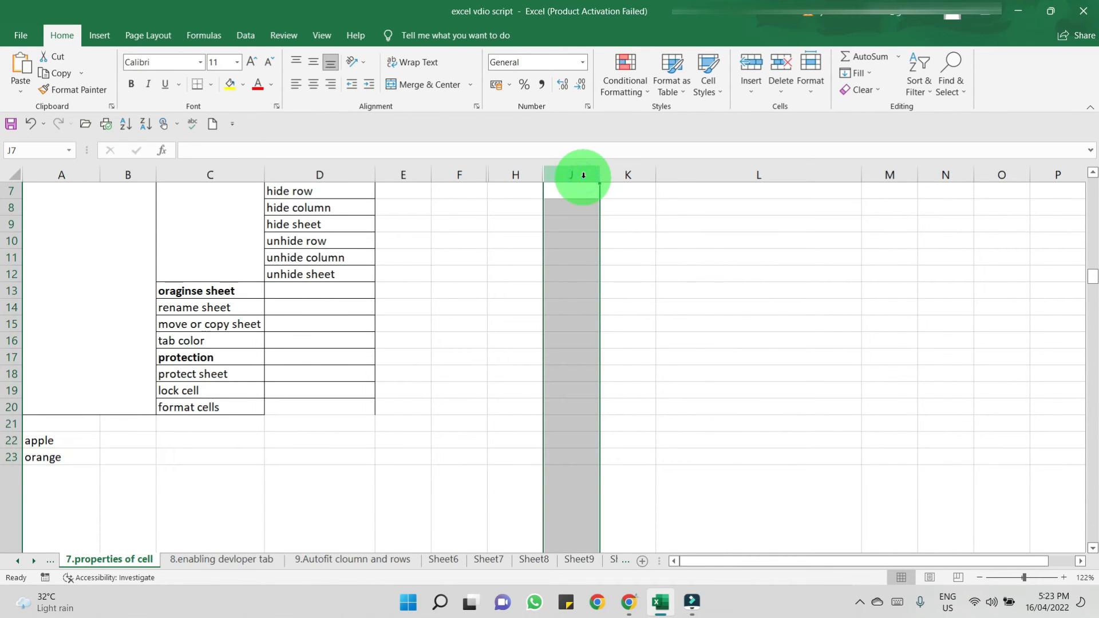
Step: Enter 565465 in cell J7 and 465+65 in cell L8 as sample data
drag(1092, 265, 1086, 147)
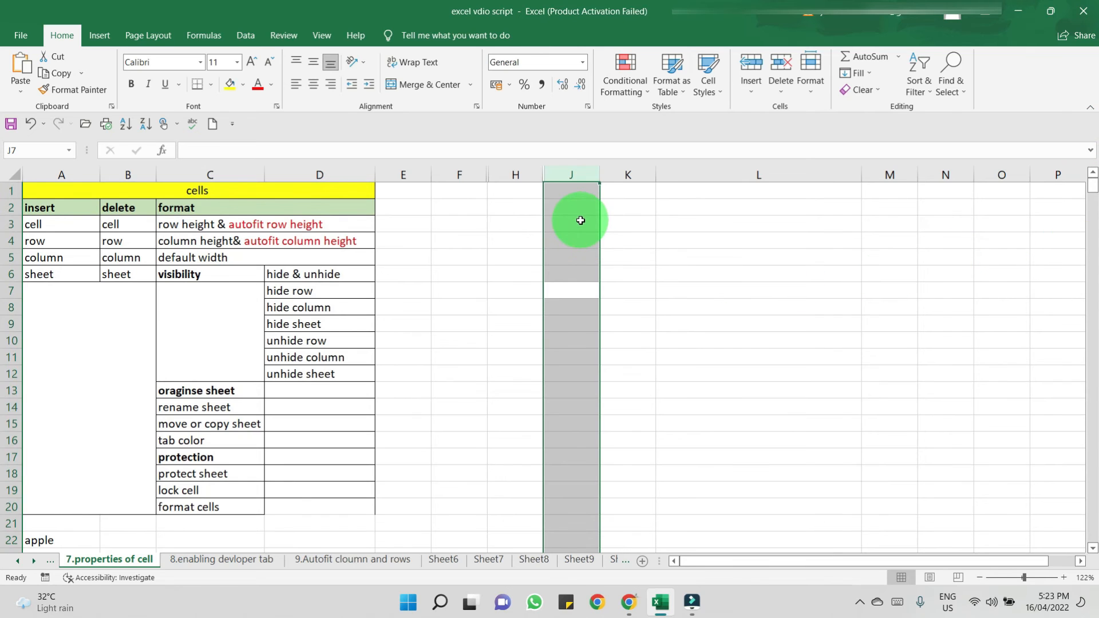
text(565465)
click(766, 307)
text(465+65)
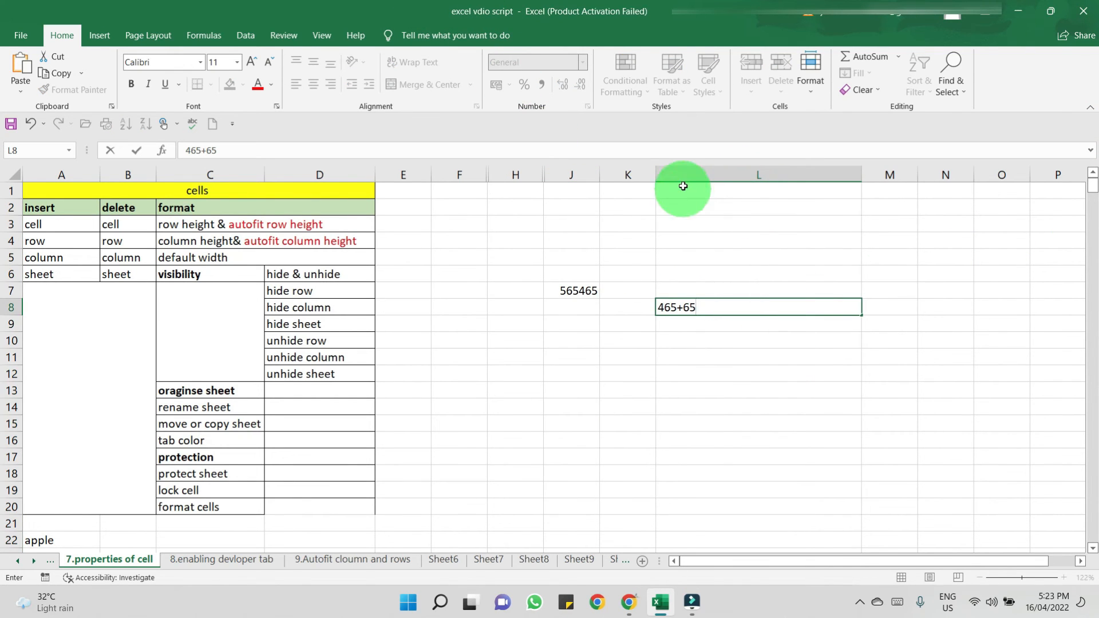
click(716, 171)
Step: Hide column J and column L, which contain the sample entries
click(571, 172)
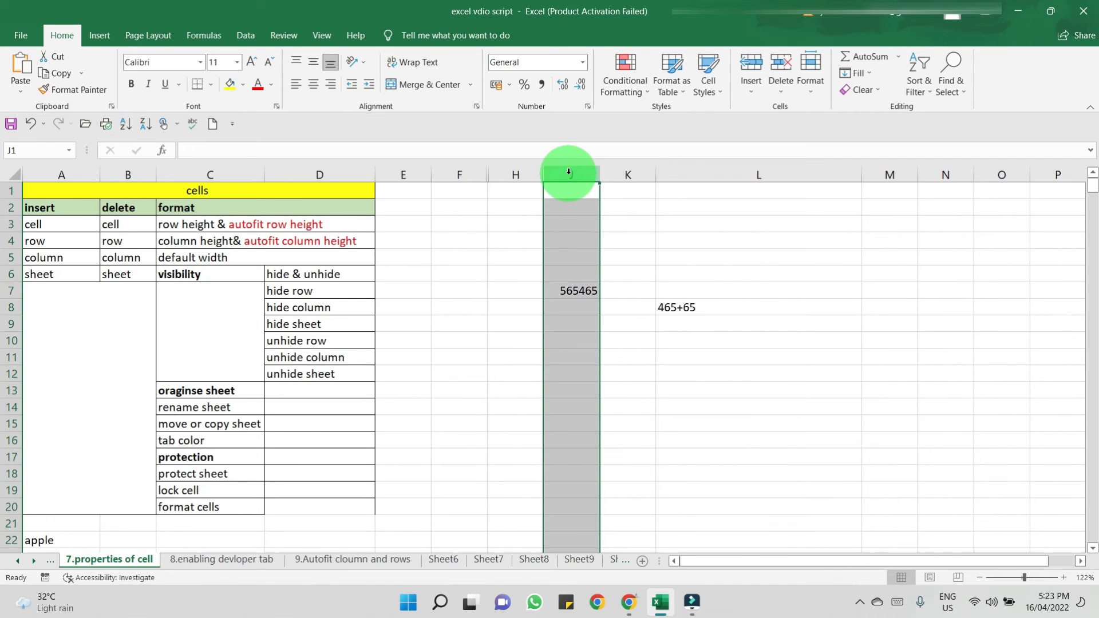
click(814, 94)
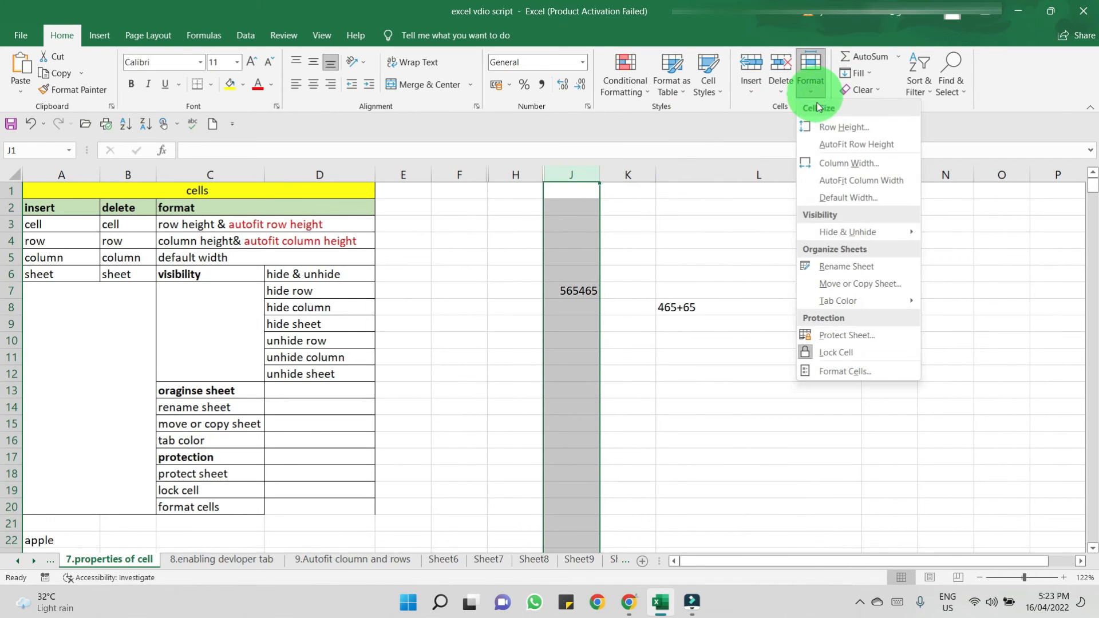
mouse_move(850, 232)
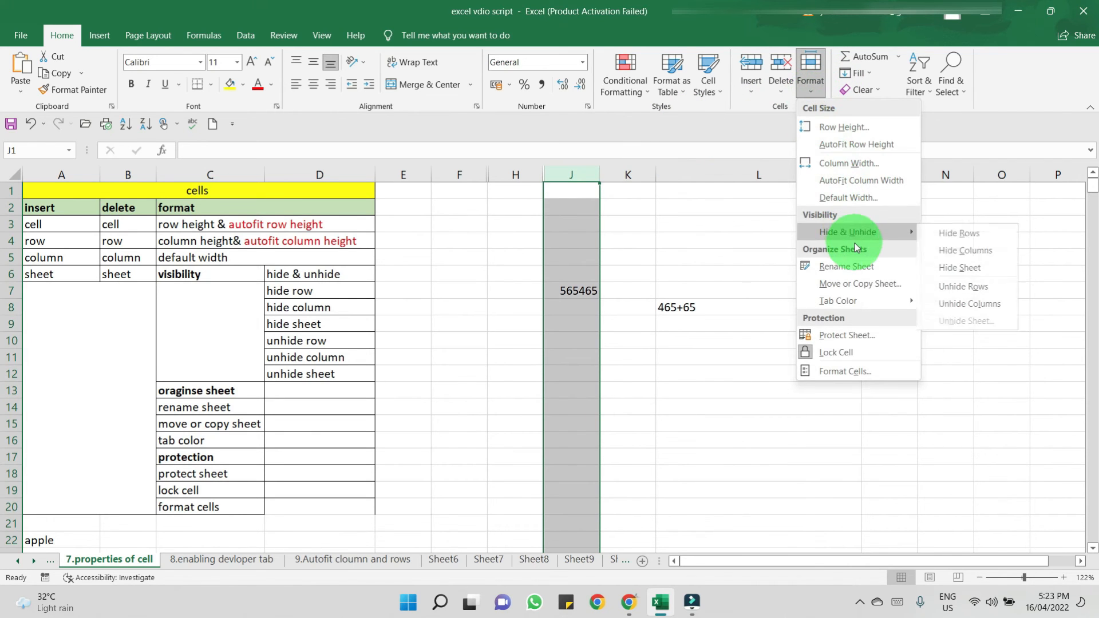
click(961, 251)
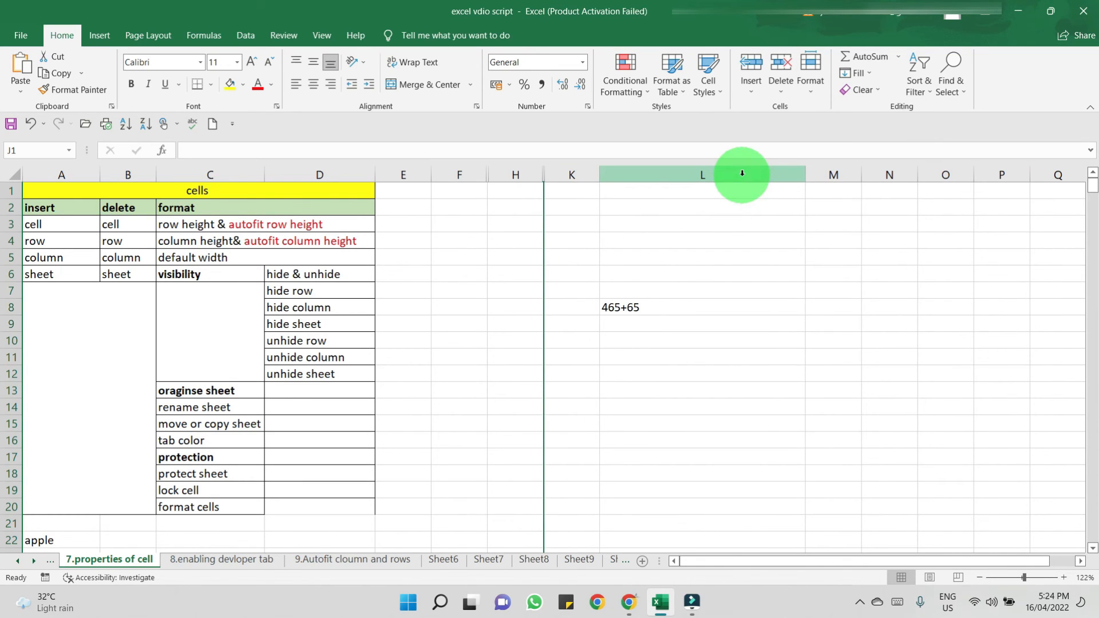
click(742, 173)
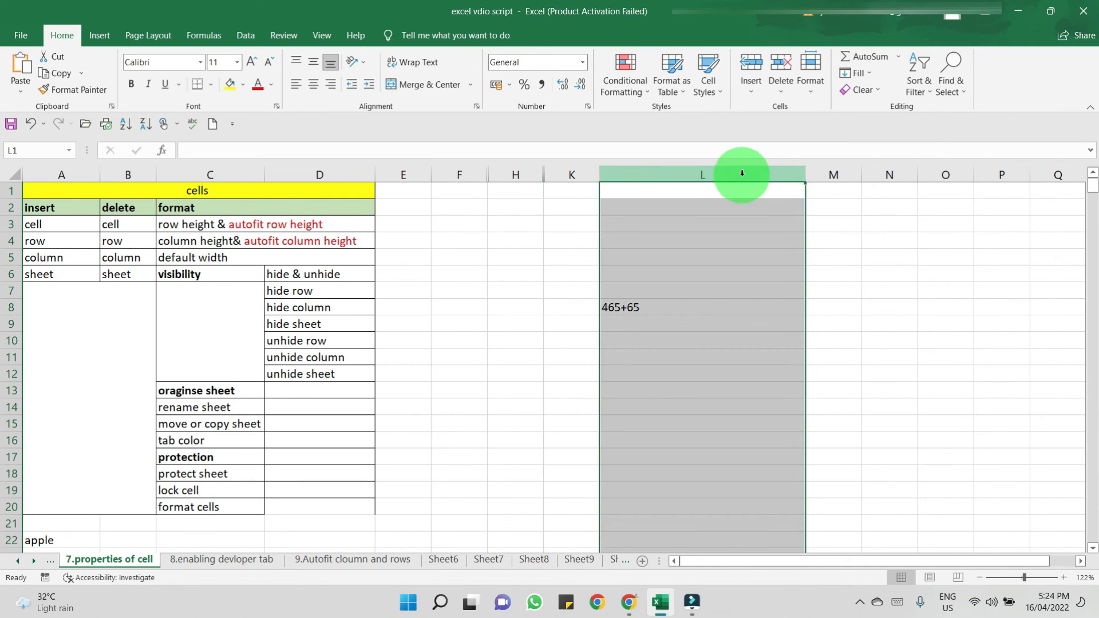
key(ctrl+0)
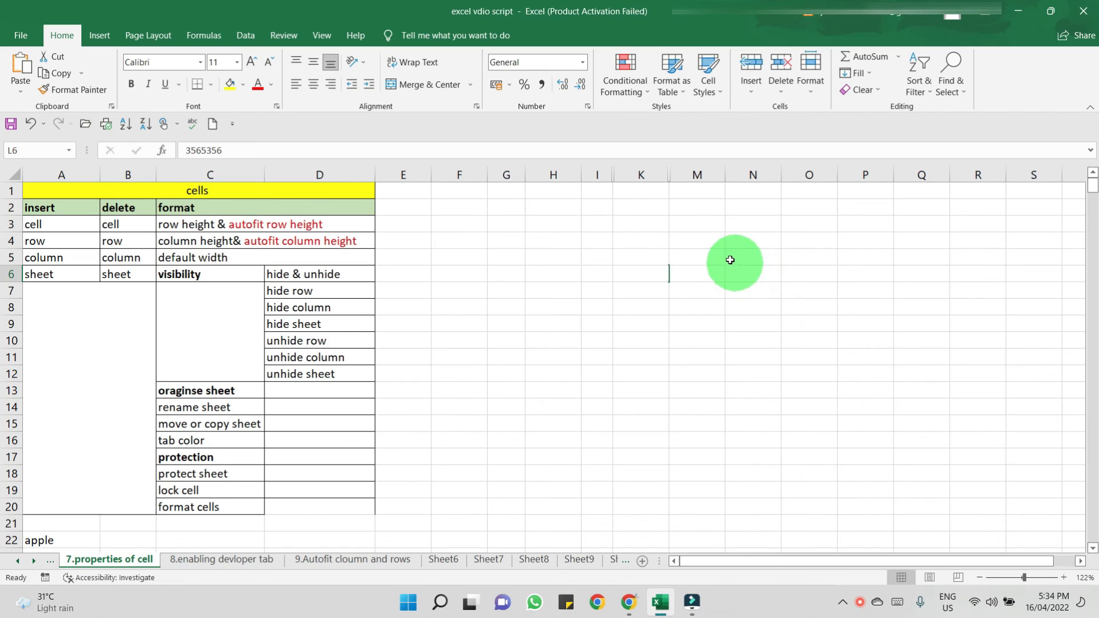
Step: Unhide column L and column J so their sample numbers are back in view
double_click(670, 176)
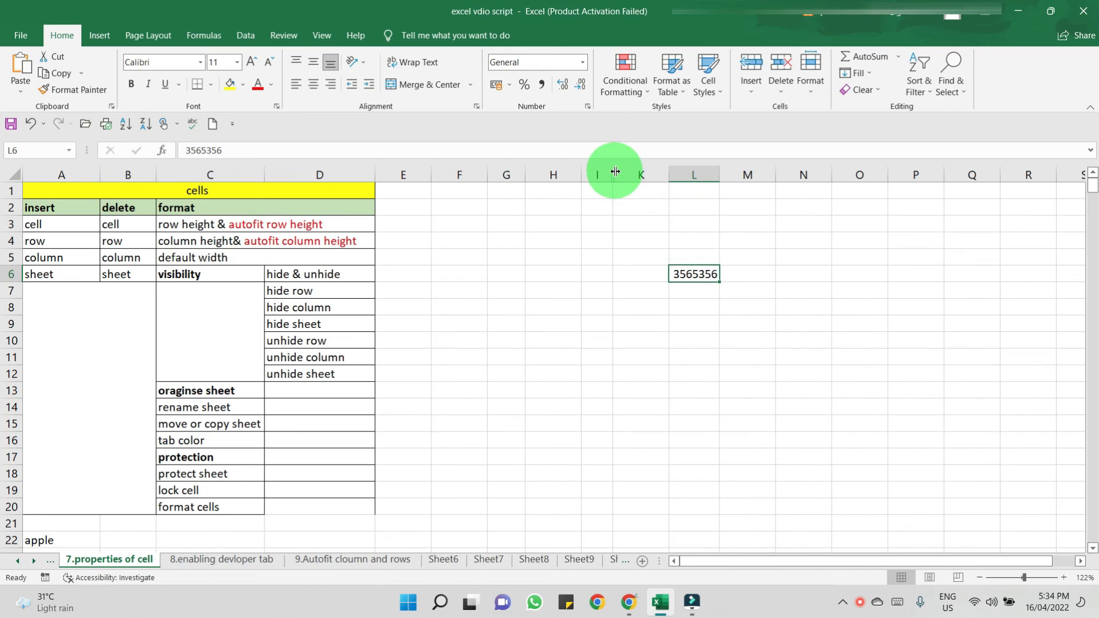
click(819, 92)
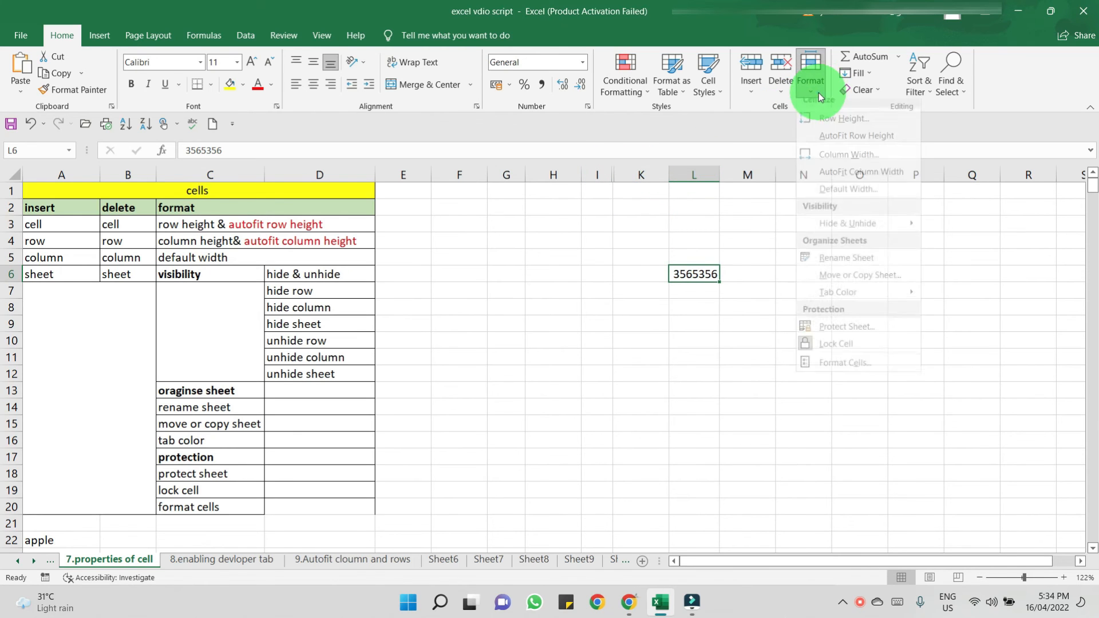
mouse_move(853, 237)
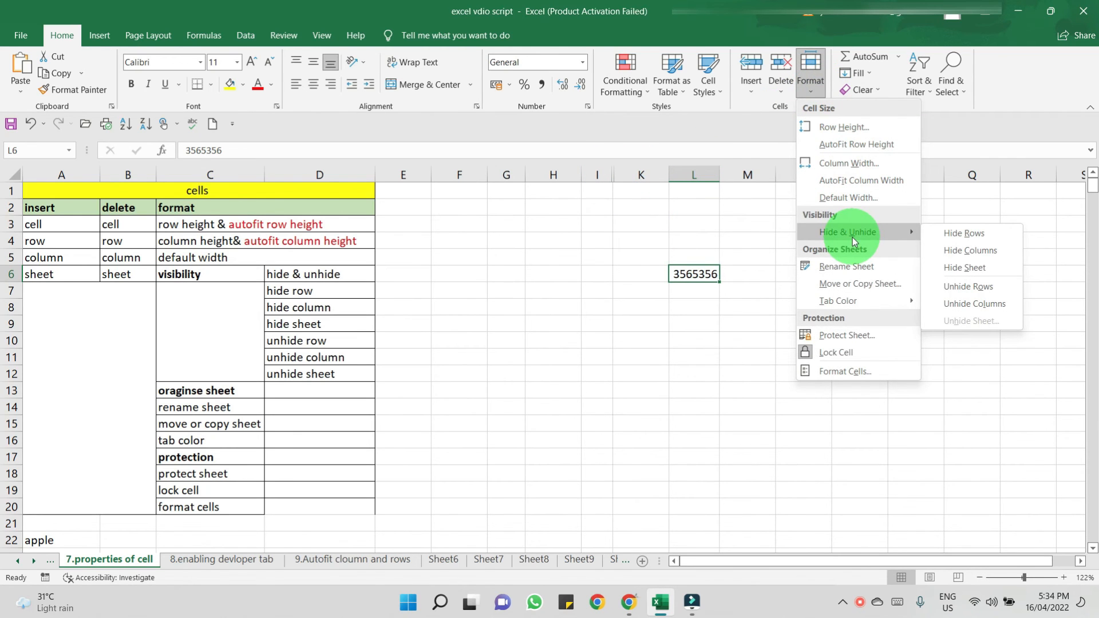
click(964, 305)
double_click(614, 176)
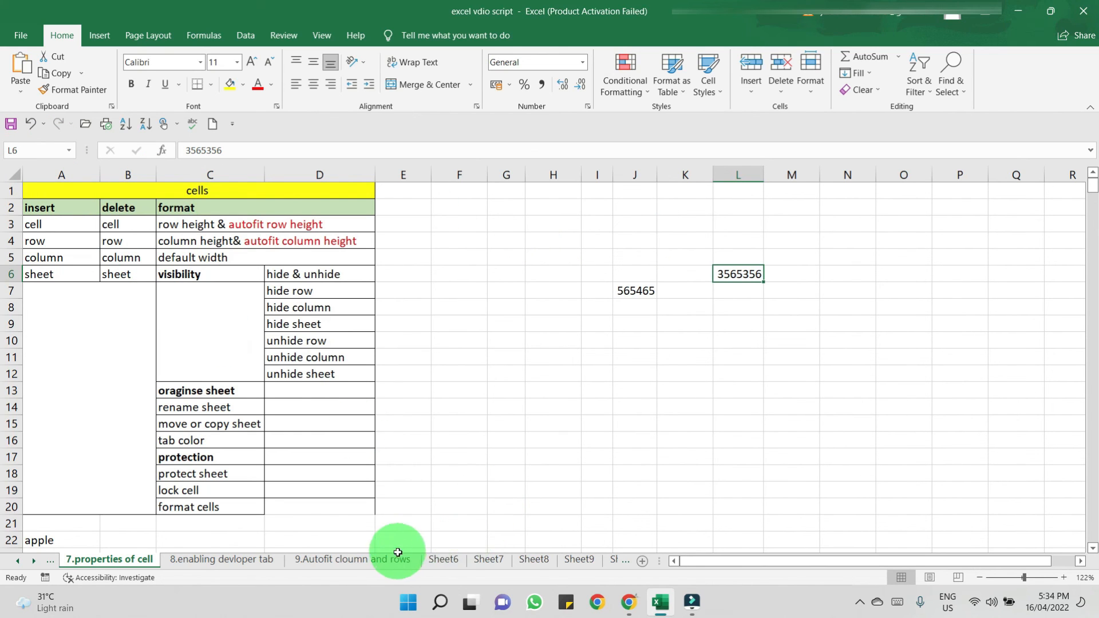
Step: Hide the blank worksheet Sheet6
click(436, 561)
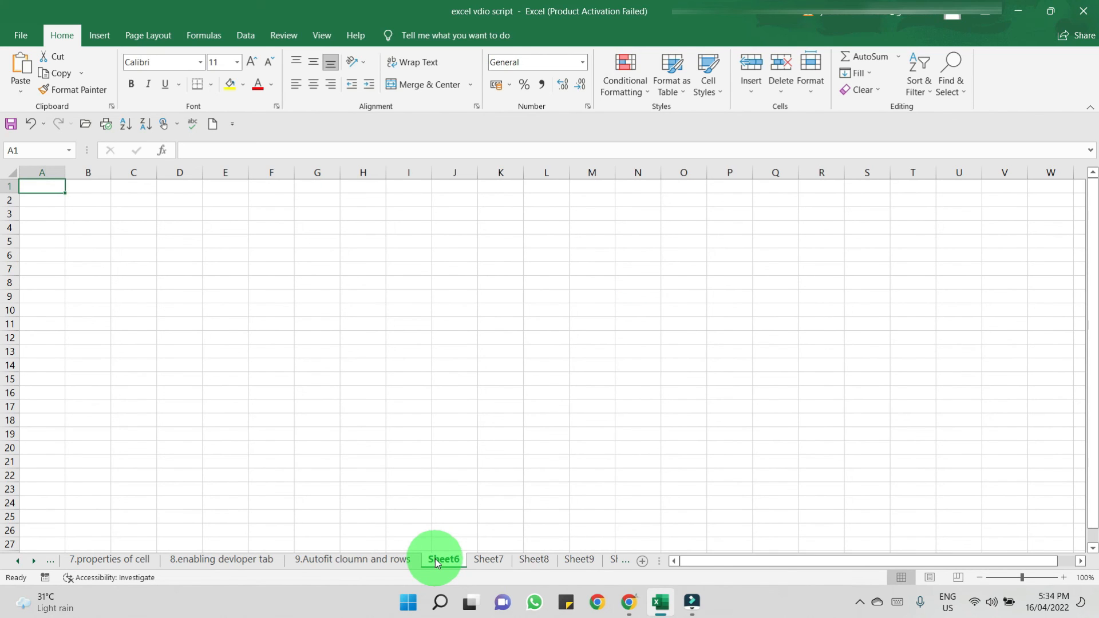
right_click(436, 562)
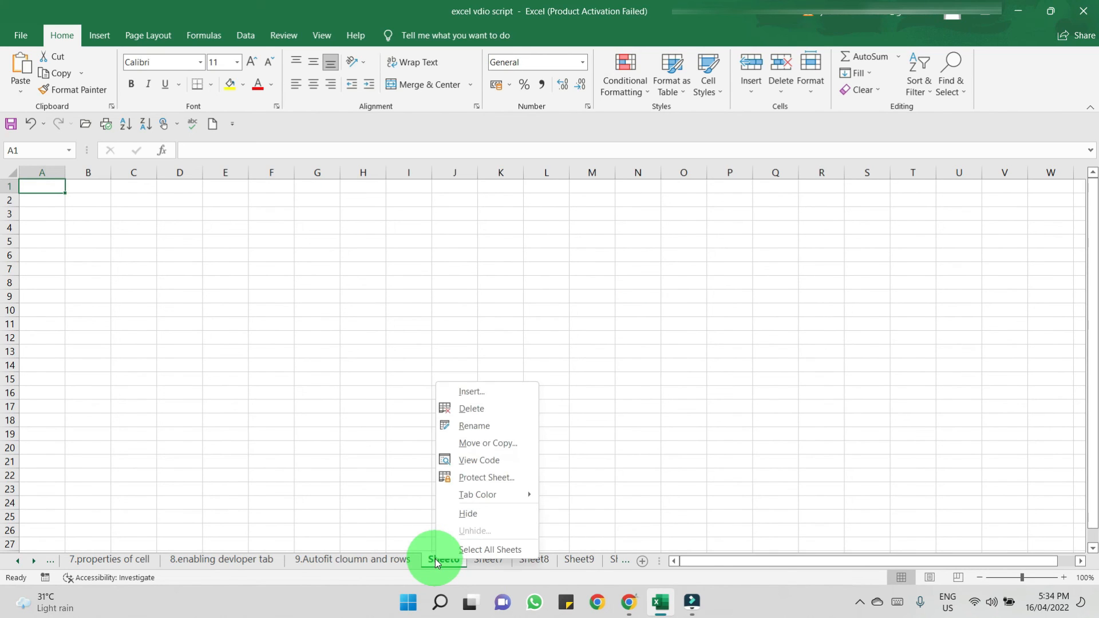
click(475, 519)
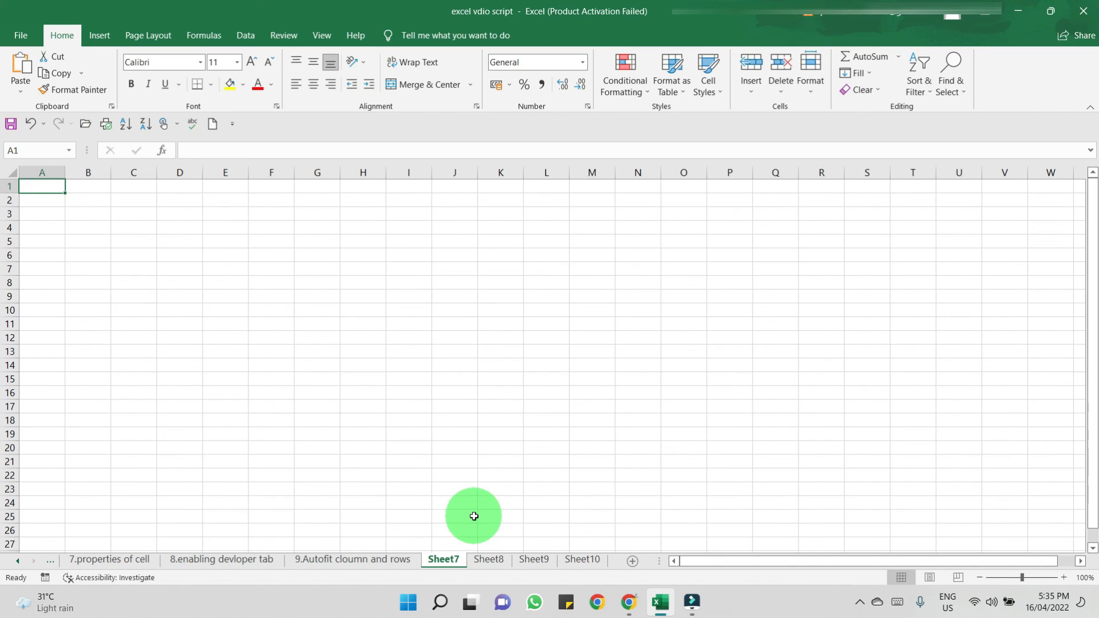
Step: Unhide Sheet6 and return to the 7.properties of cell worksheet
click(818, 91)
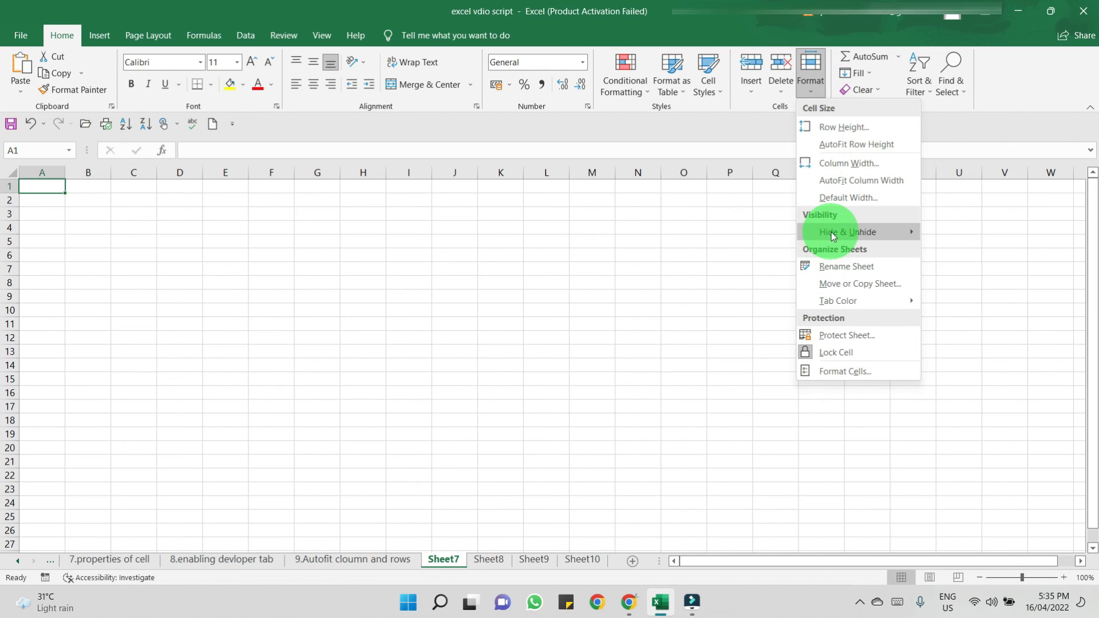
mouse_move(834, 236)
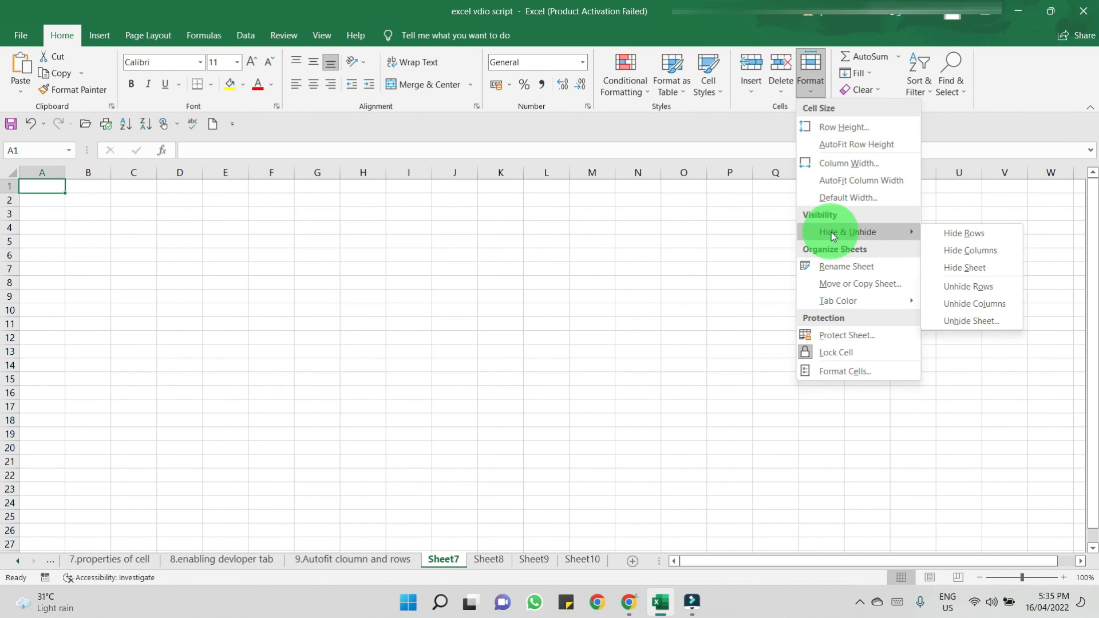
click(969, 322)
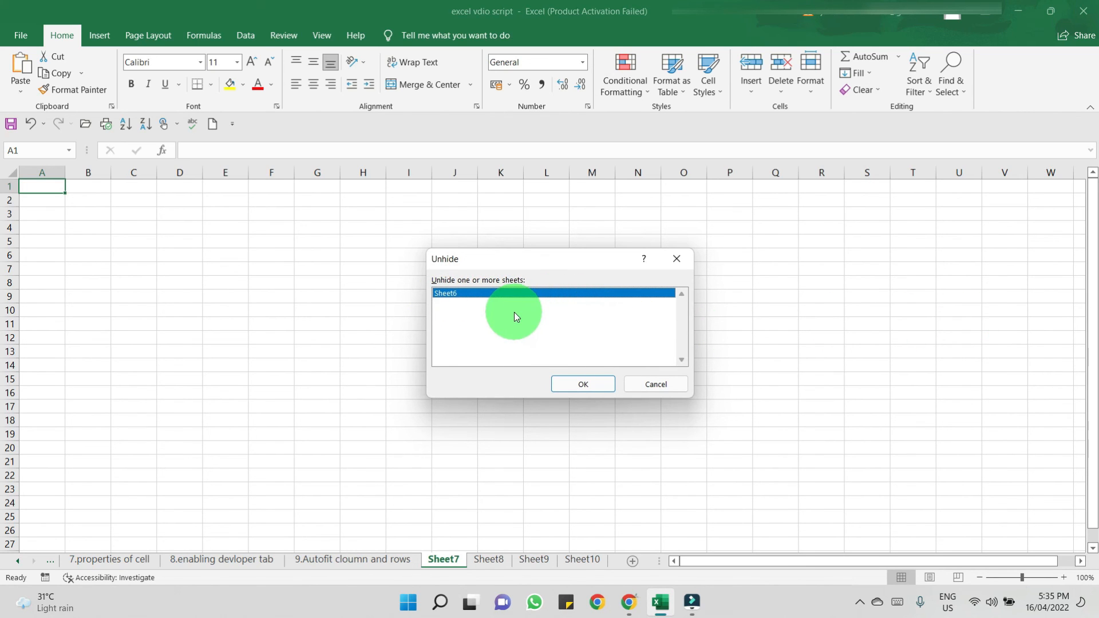
click(489, 294)
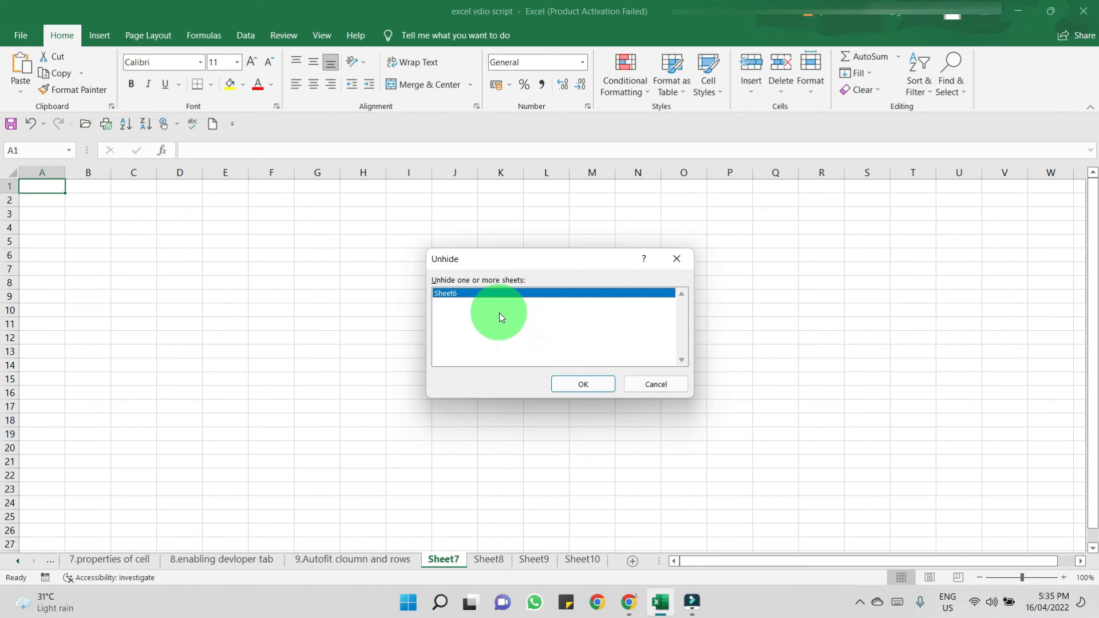
click(575, 387)
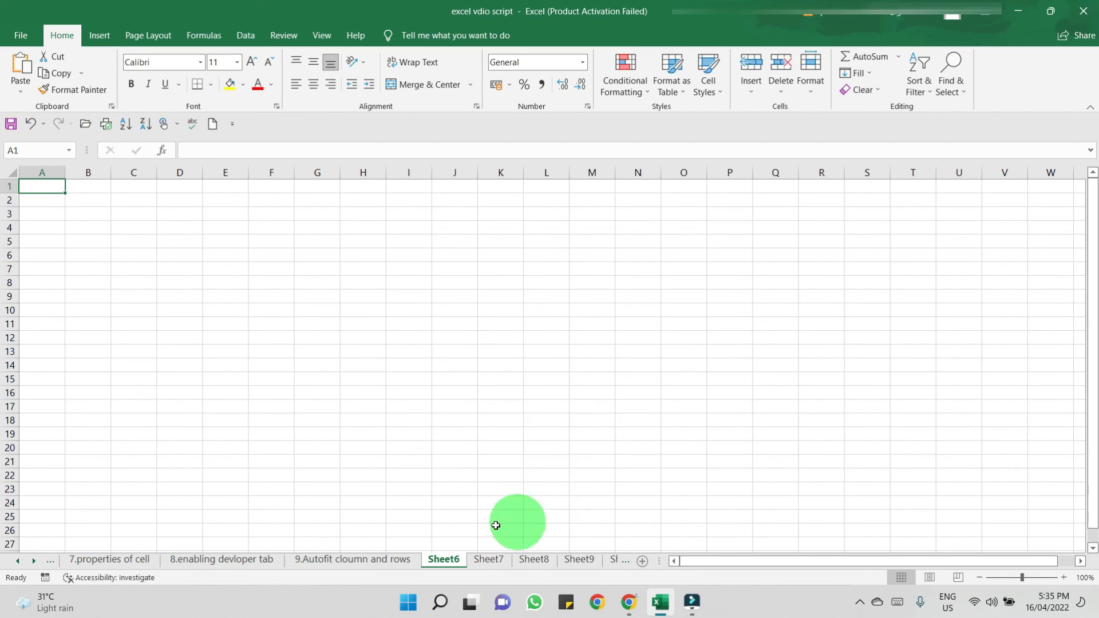
click(130, 560)
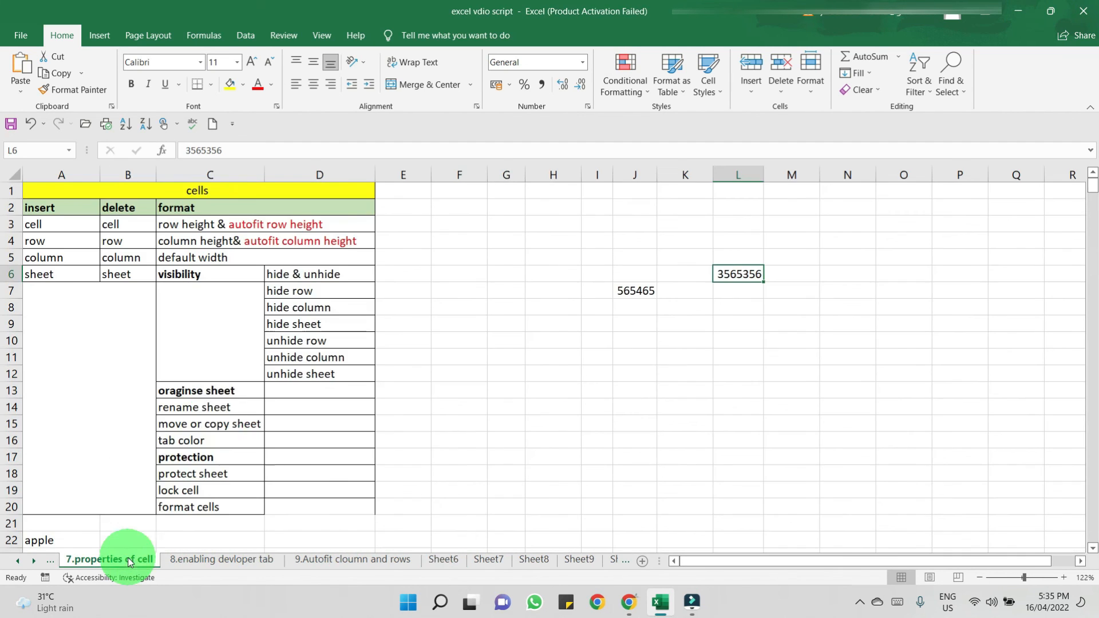